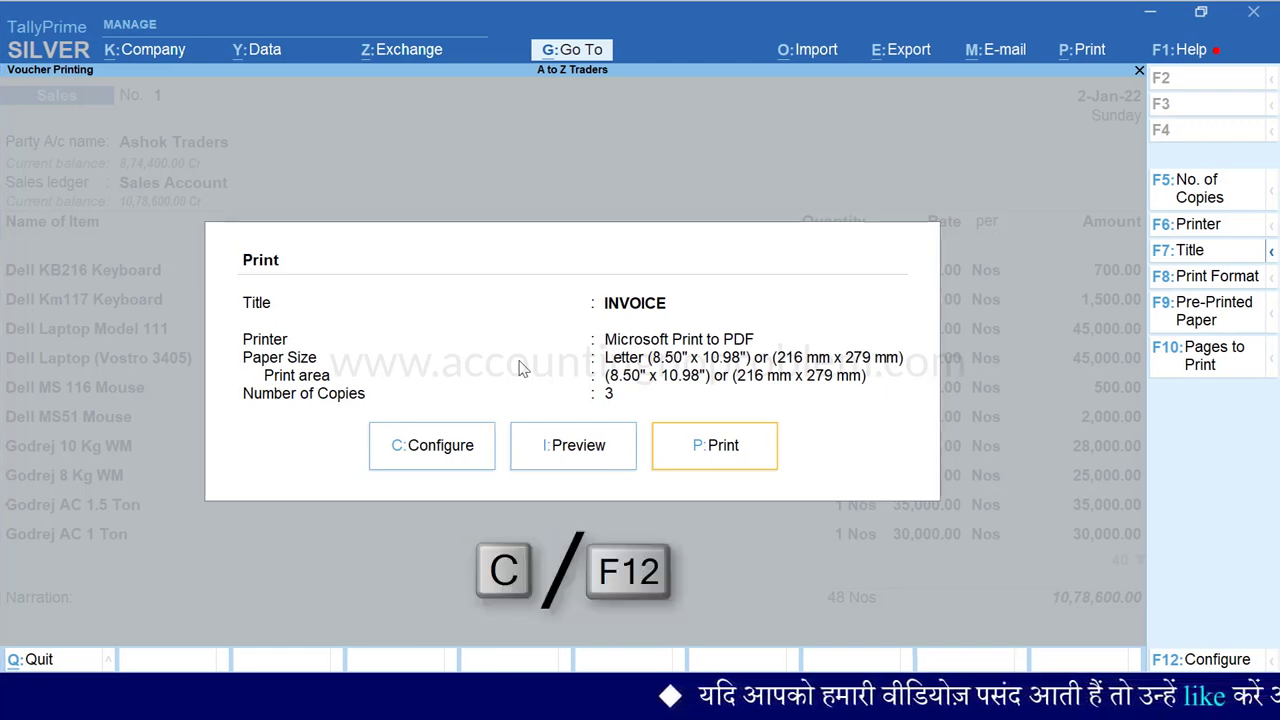
In the sales voucher's print configuration, set Set Preview as default to Yes and accept it, then leave the print dialog
key(c)
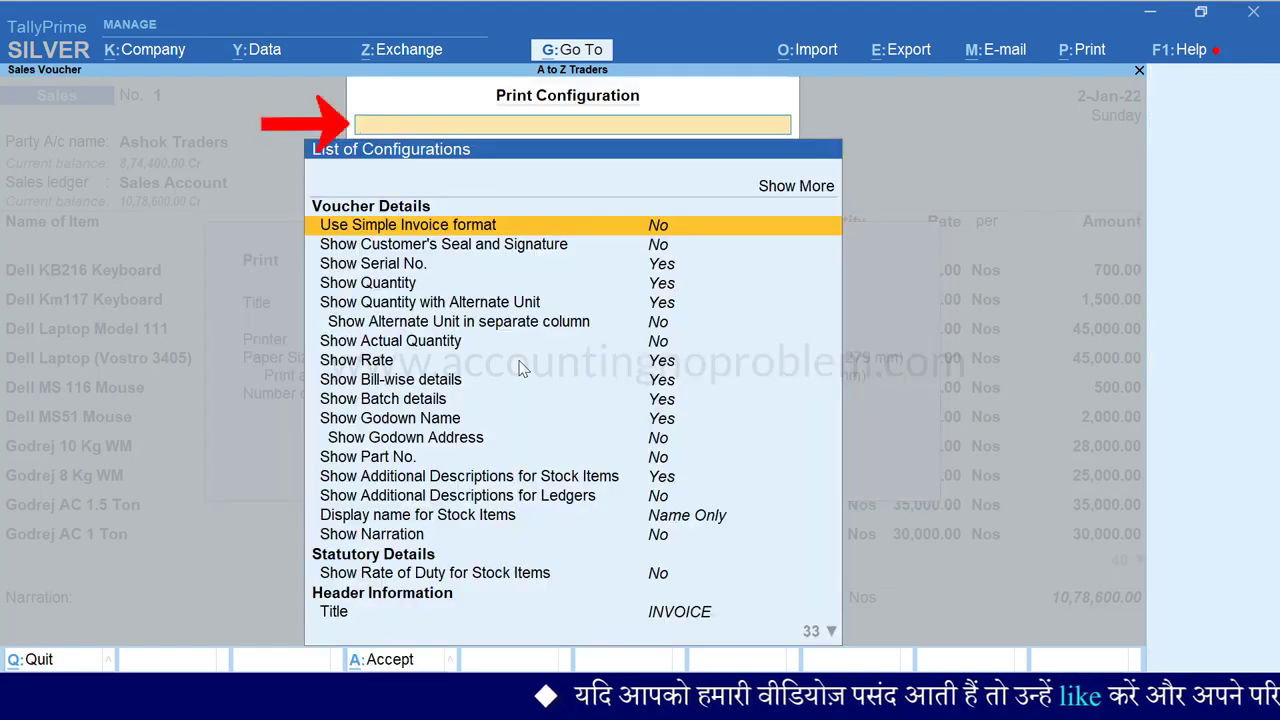
text(Preview)
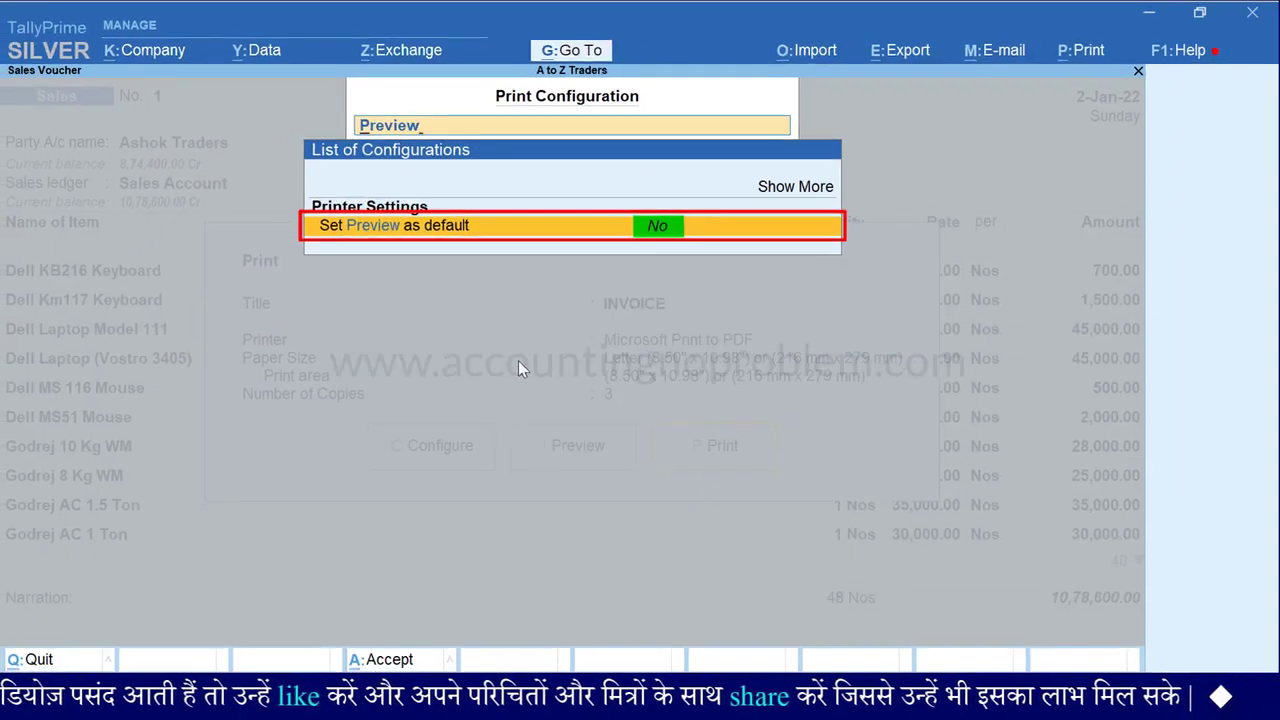
key(Return)
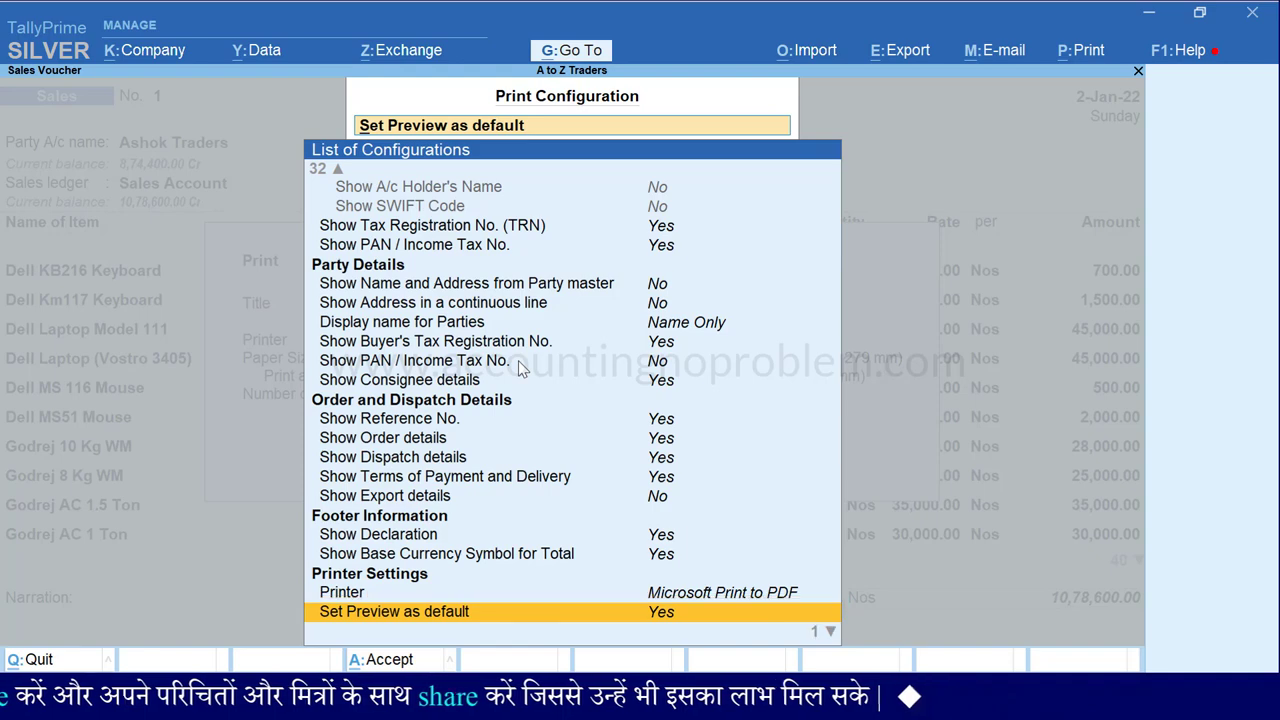
key(ctrl+a)
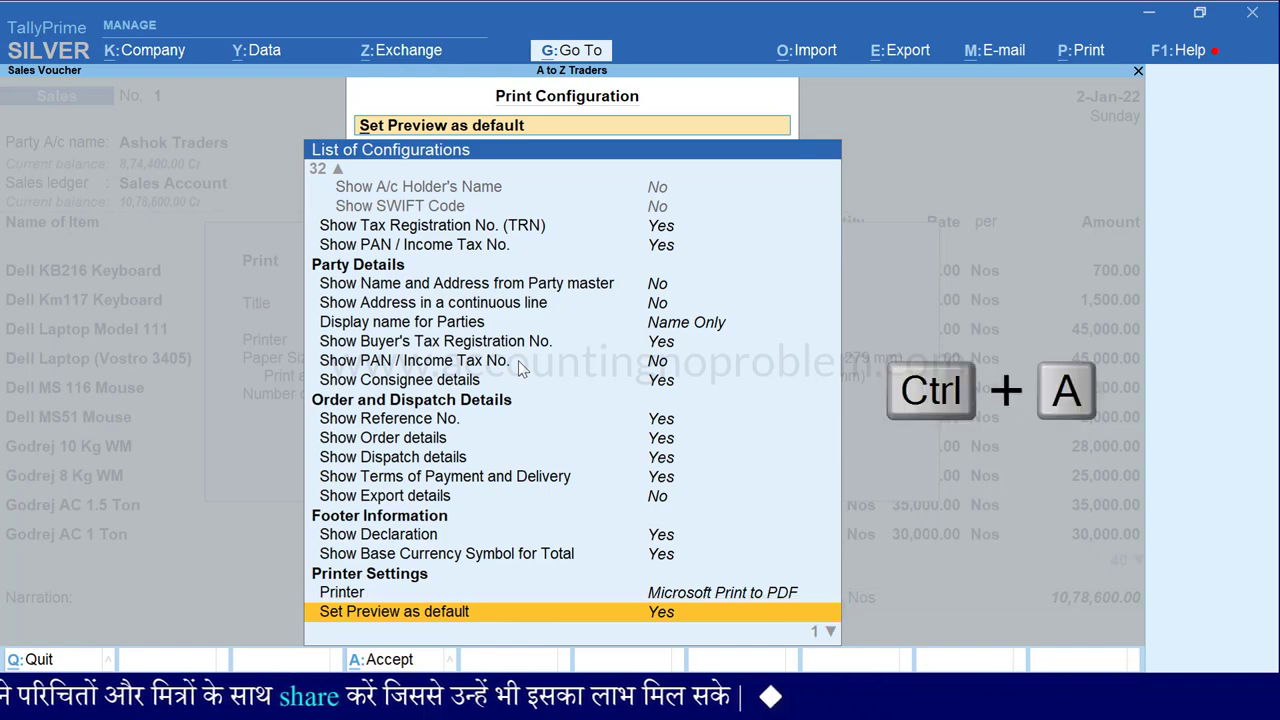
key(Escape)
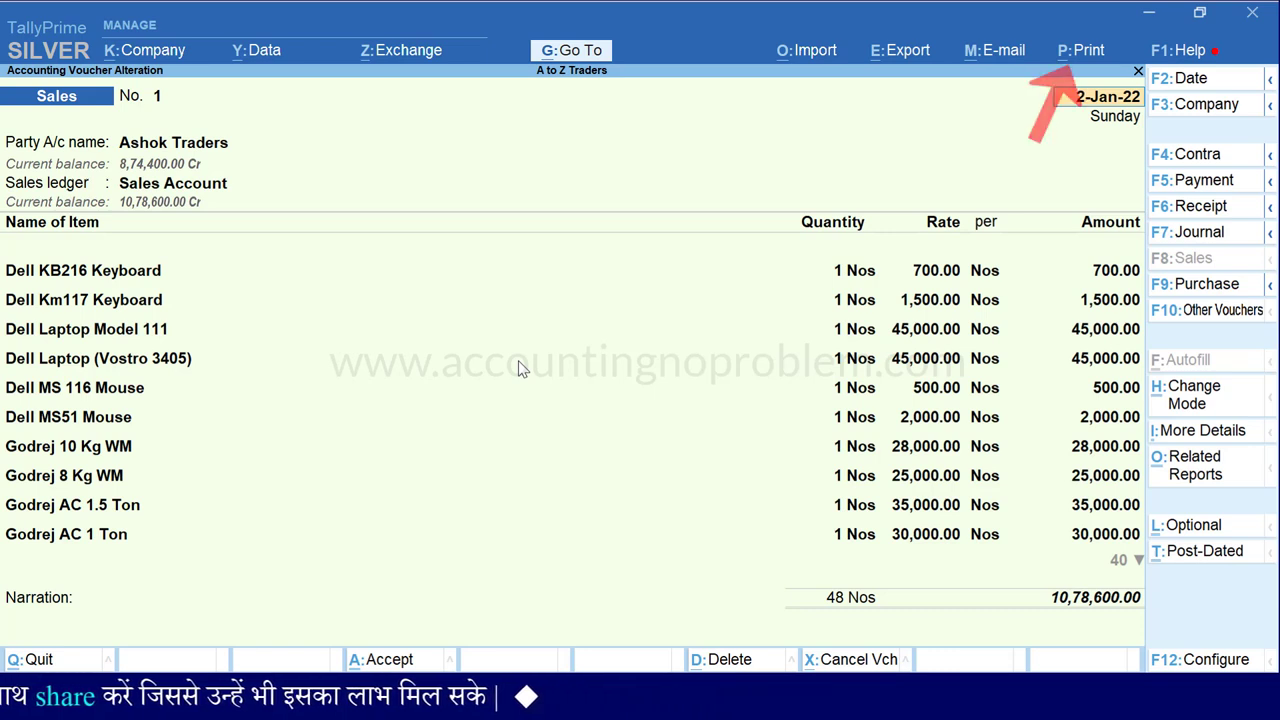
Open the print preview of the sales voucher and look through the first pages of the invoice
key(ctrl+p)
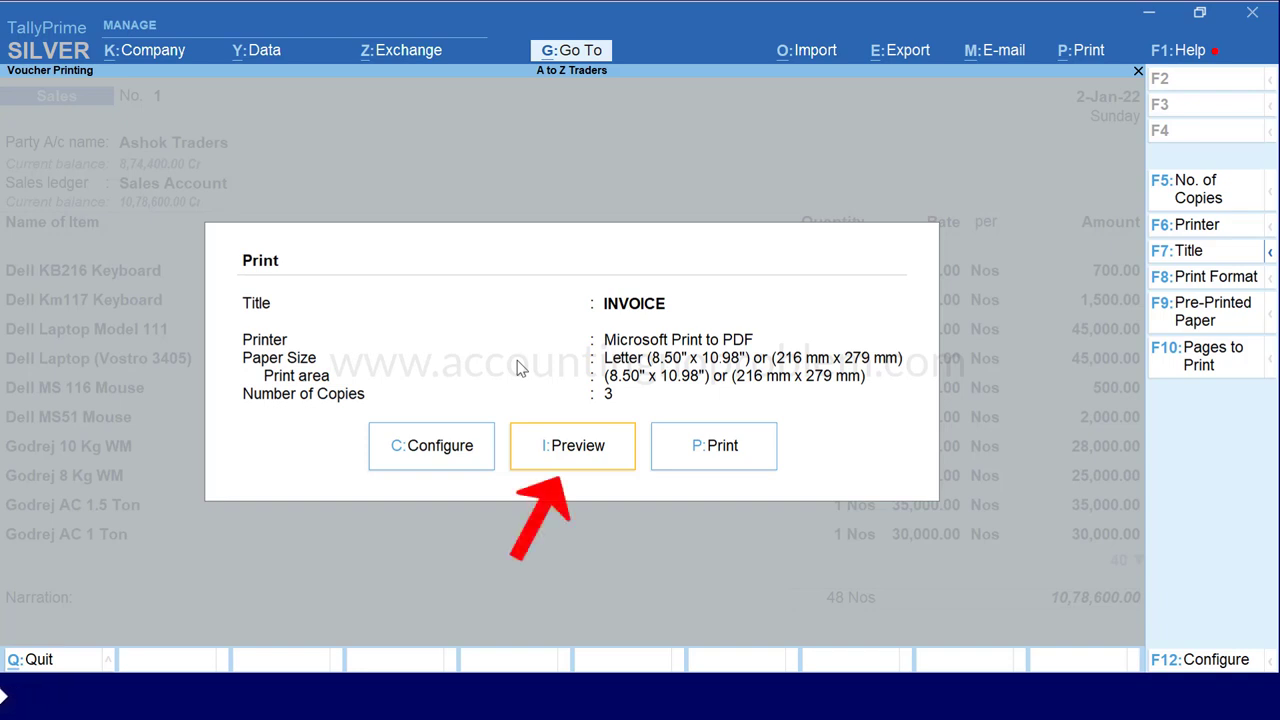
key(Return)
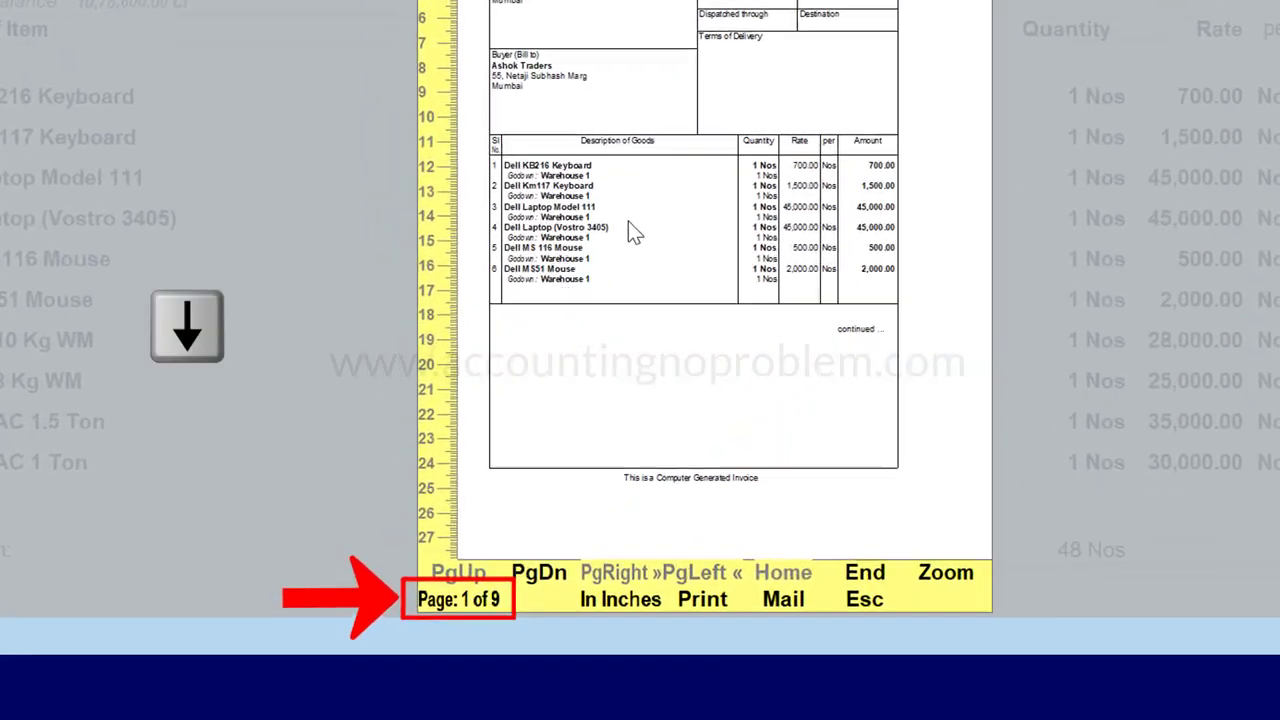
key(Down)
key(Down)
key(Down)
key(Down)
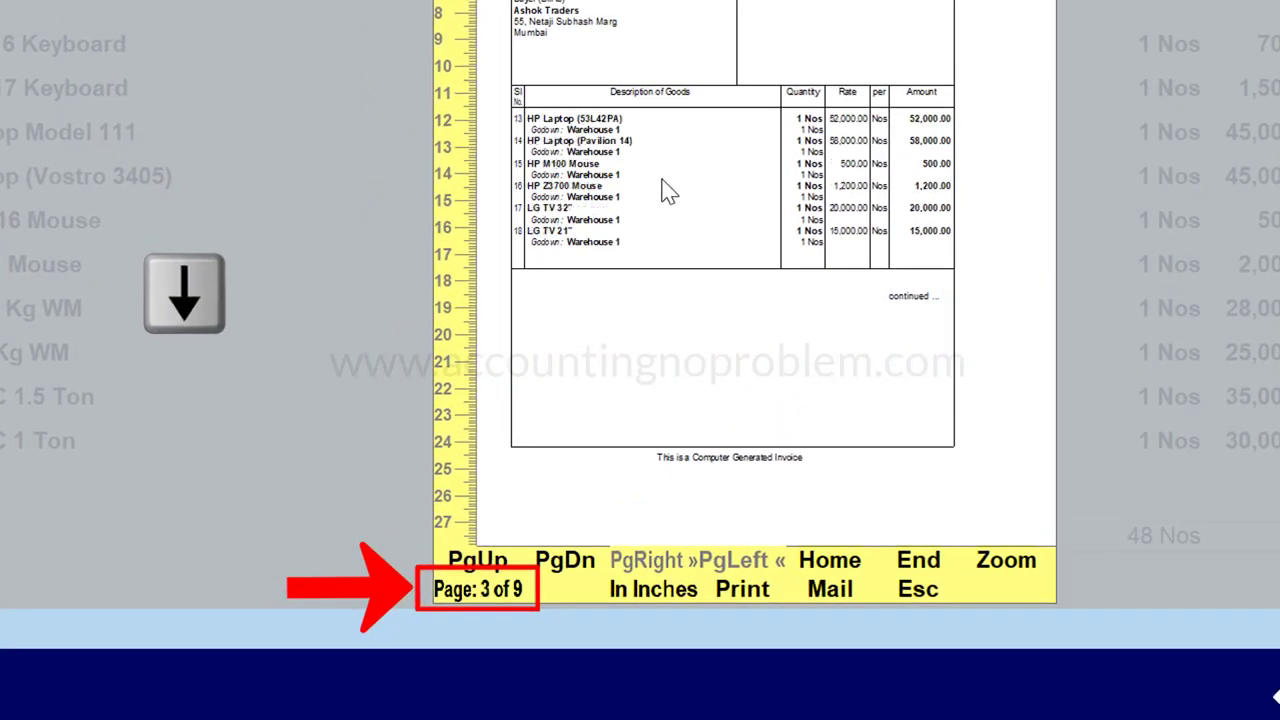
key(Up)
key(Up)
key(Up)
key(Up)
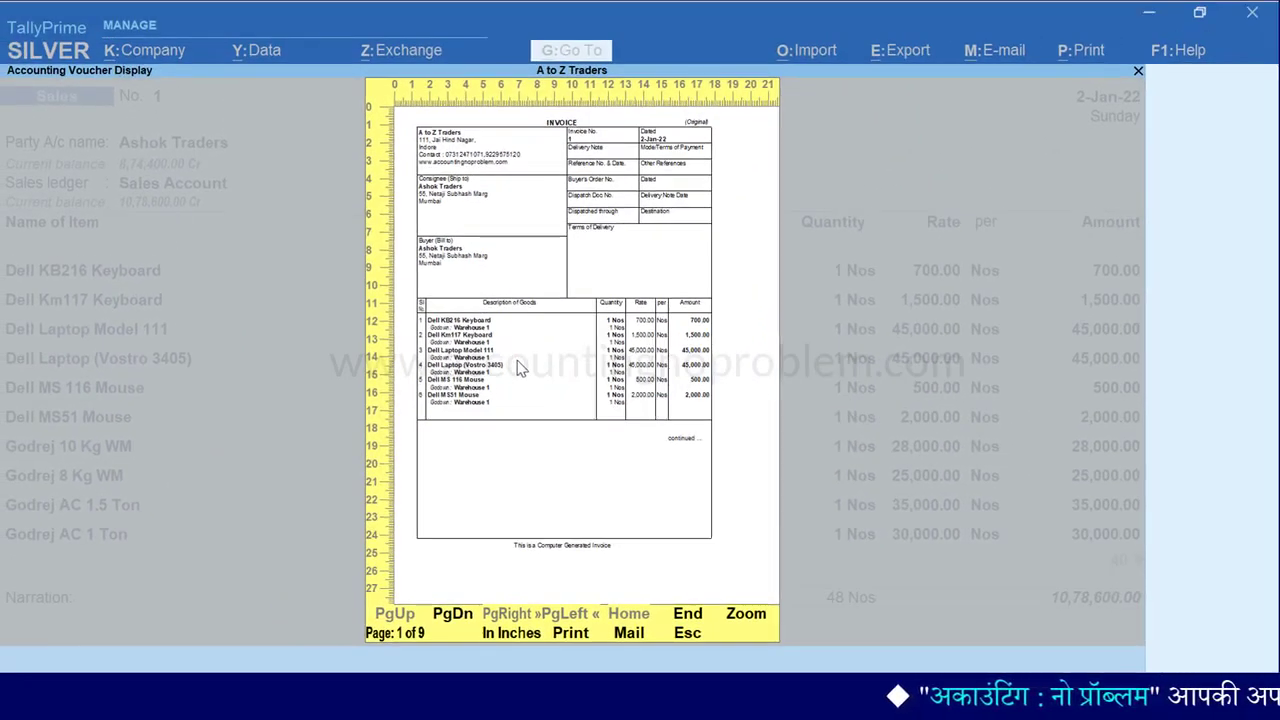
Zoom in on the invoice's first page to read the company, consignee and buyer details, and close the preview
key(alt+z)
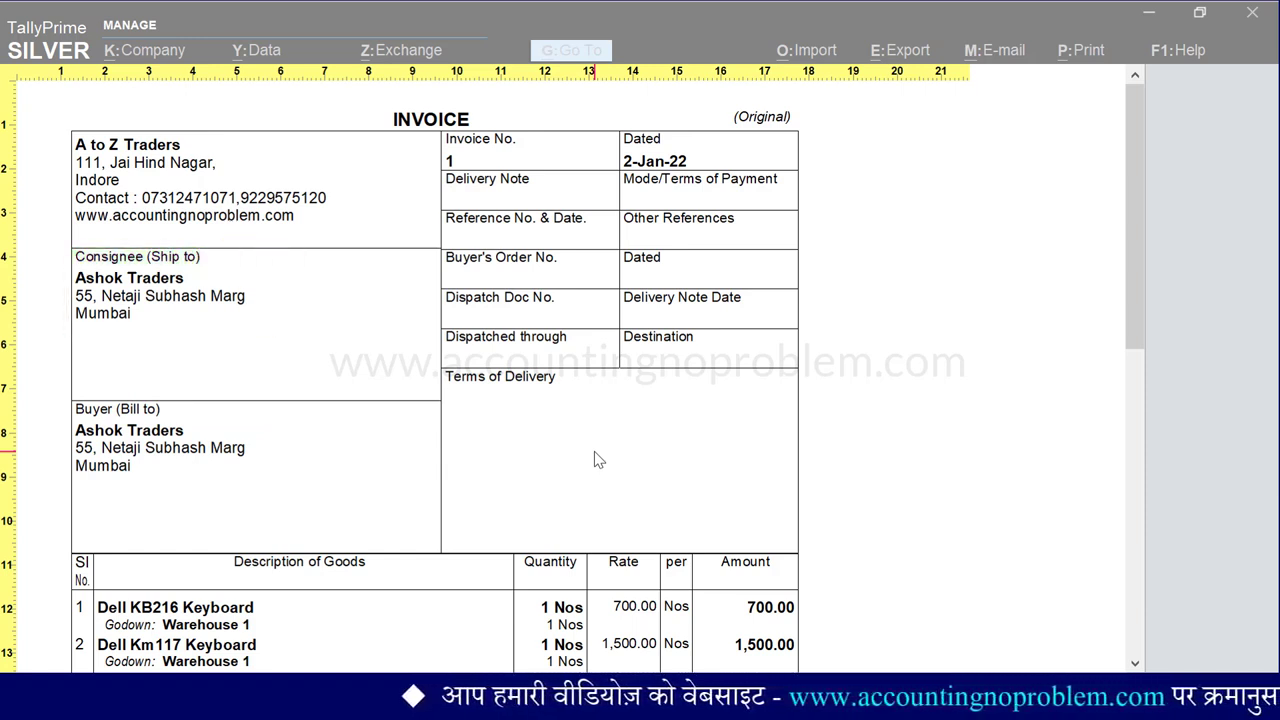
key(Escape)
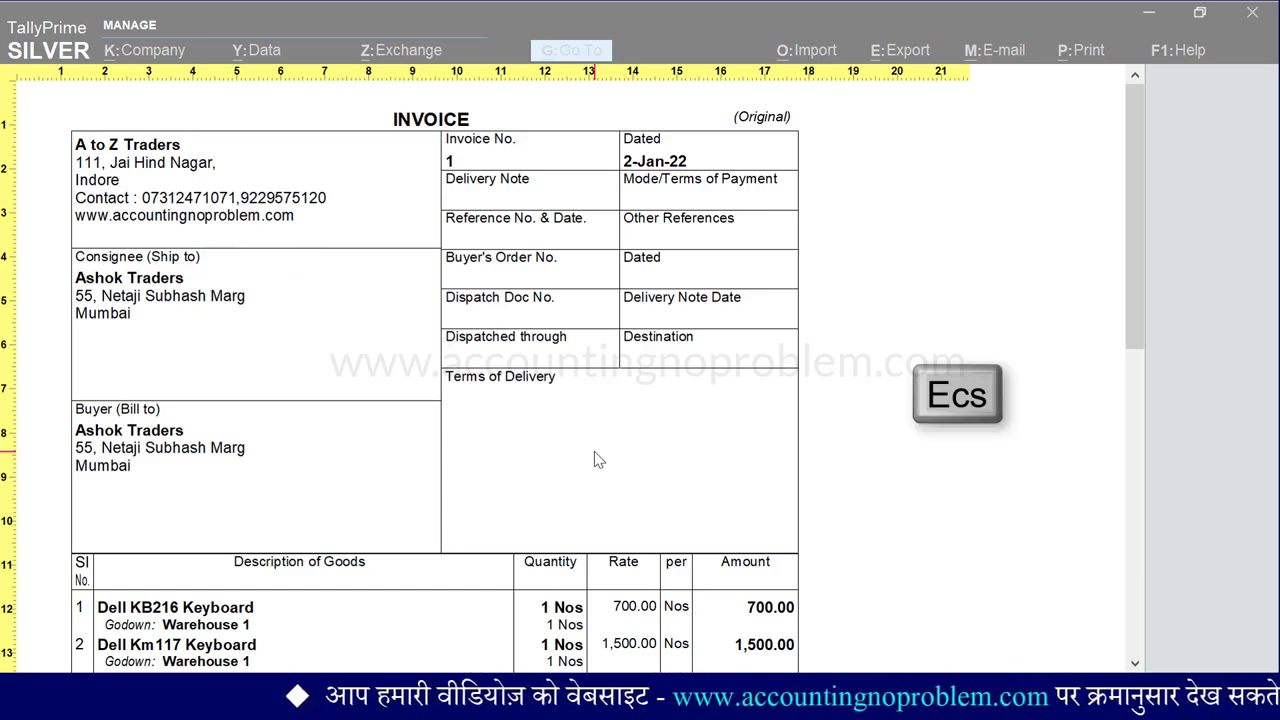
key(Escape)
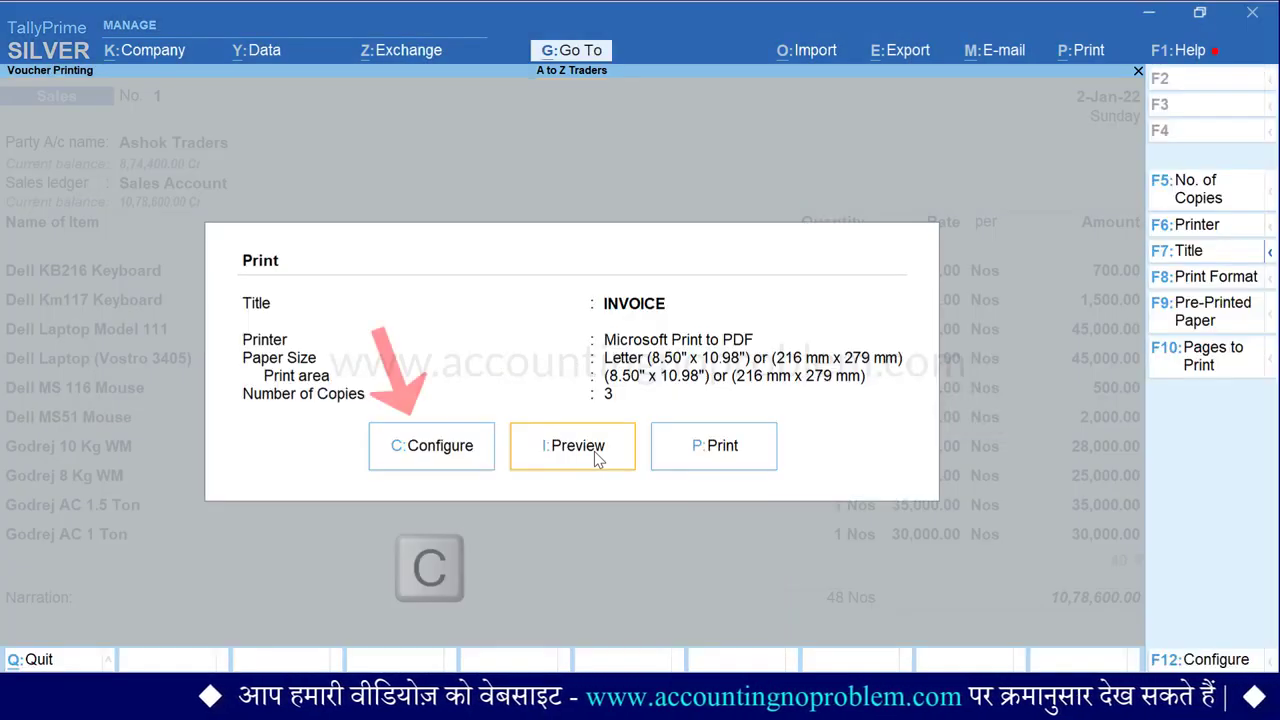
Find the Consignee option in the print configuration, set Show Consignee details to No, and review the other Party Details options
key(c)
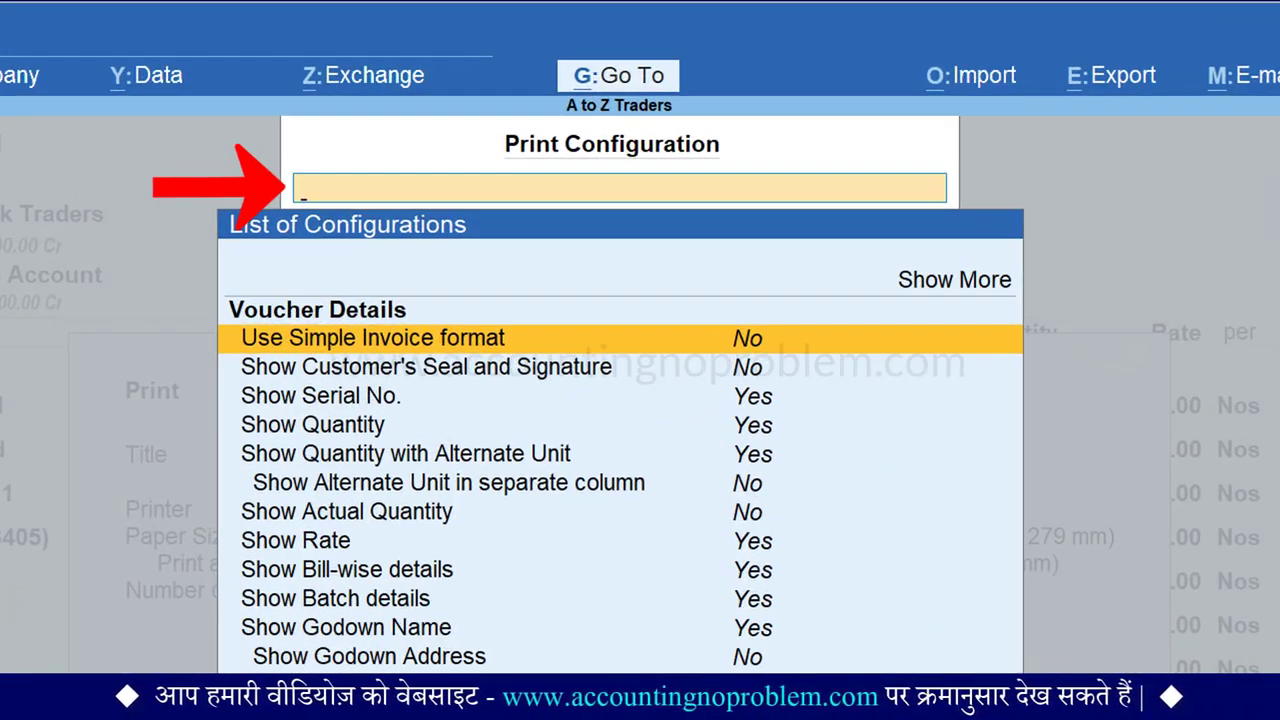
text(Consignee)
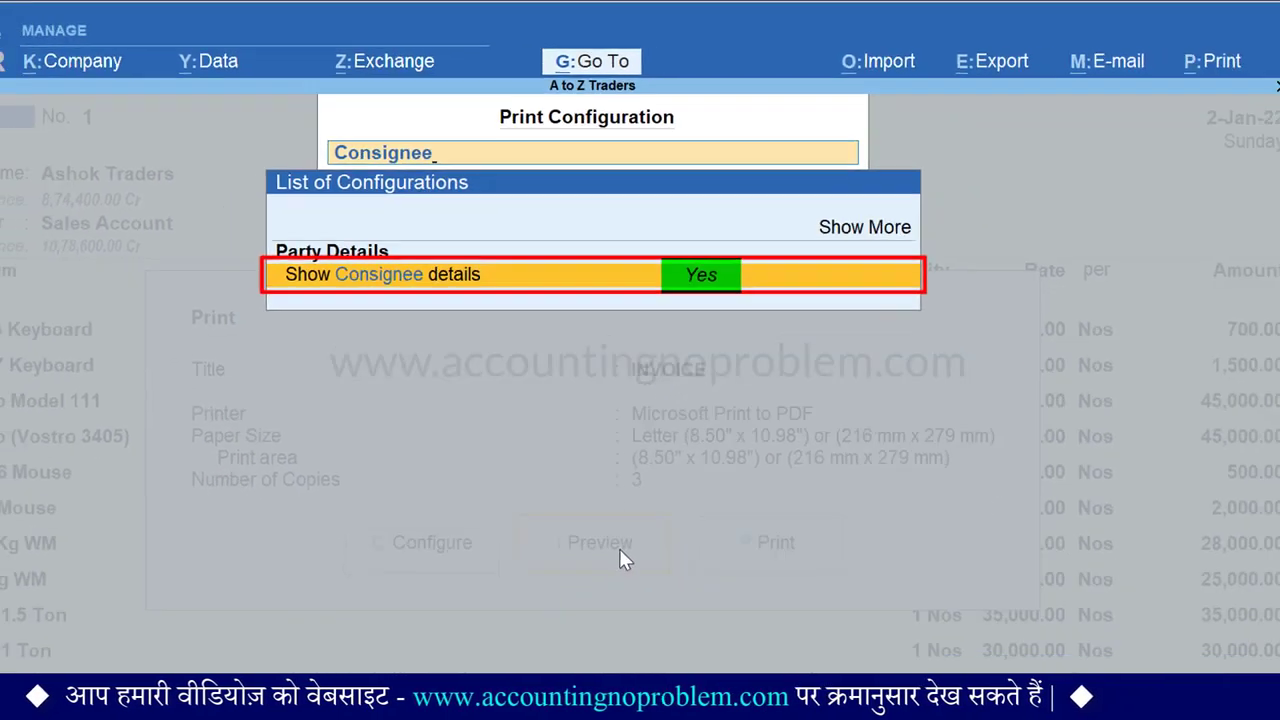
key(Return)
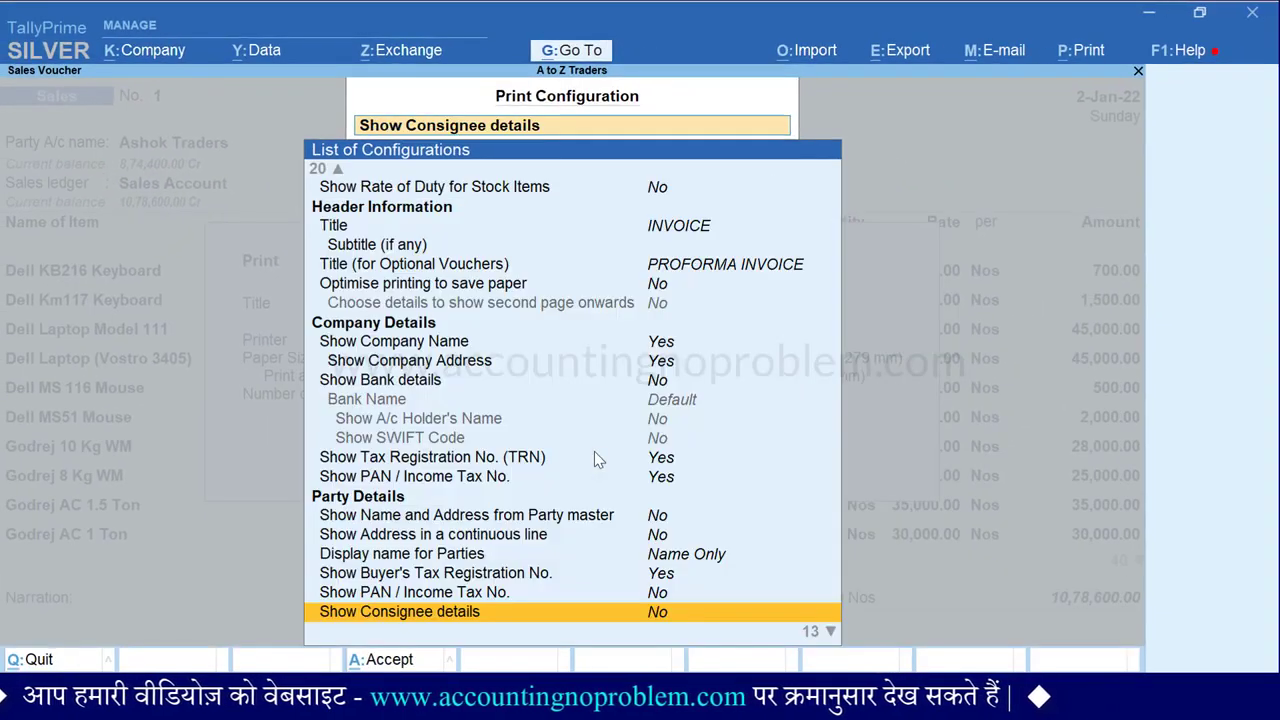
key(Down)
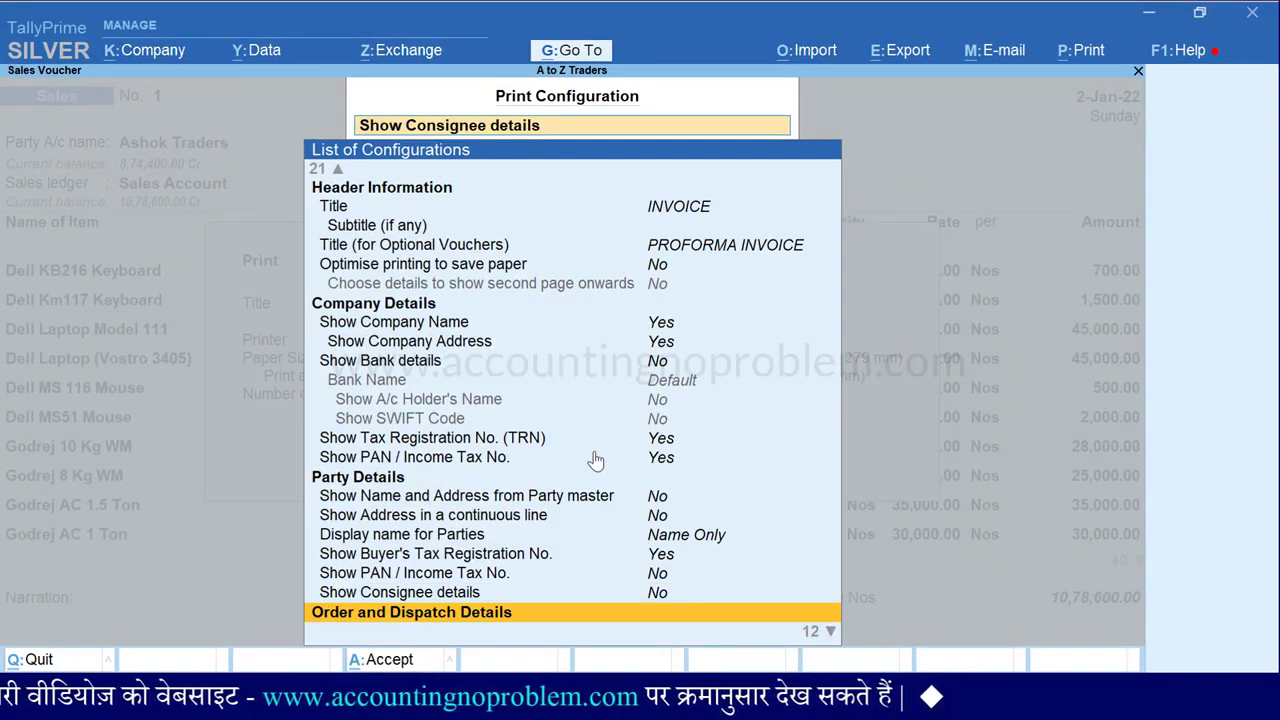
key(Up)
key(Up)
key(Up)
key(Up)
key(Up)
key(Up)
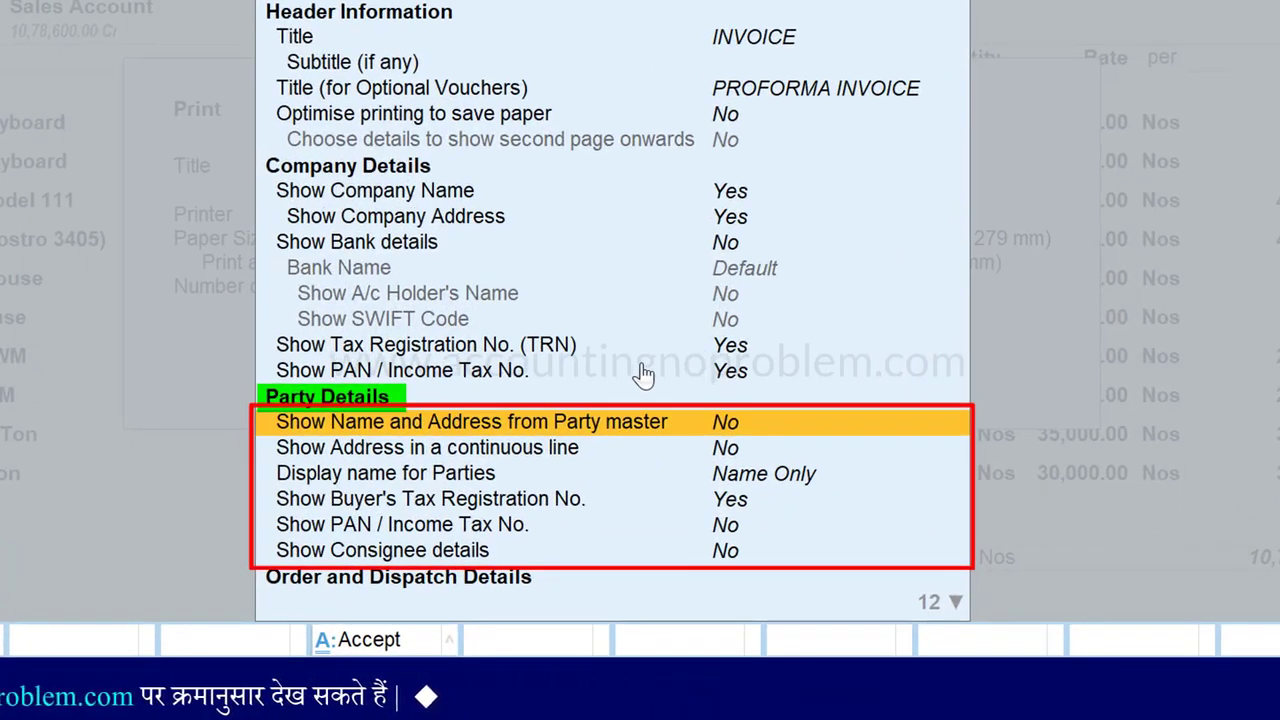
key(Escape)
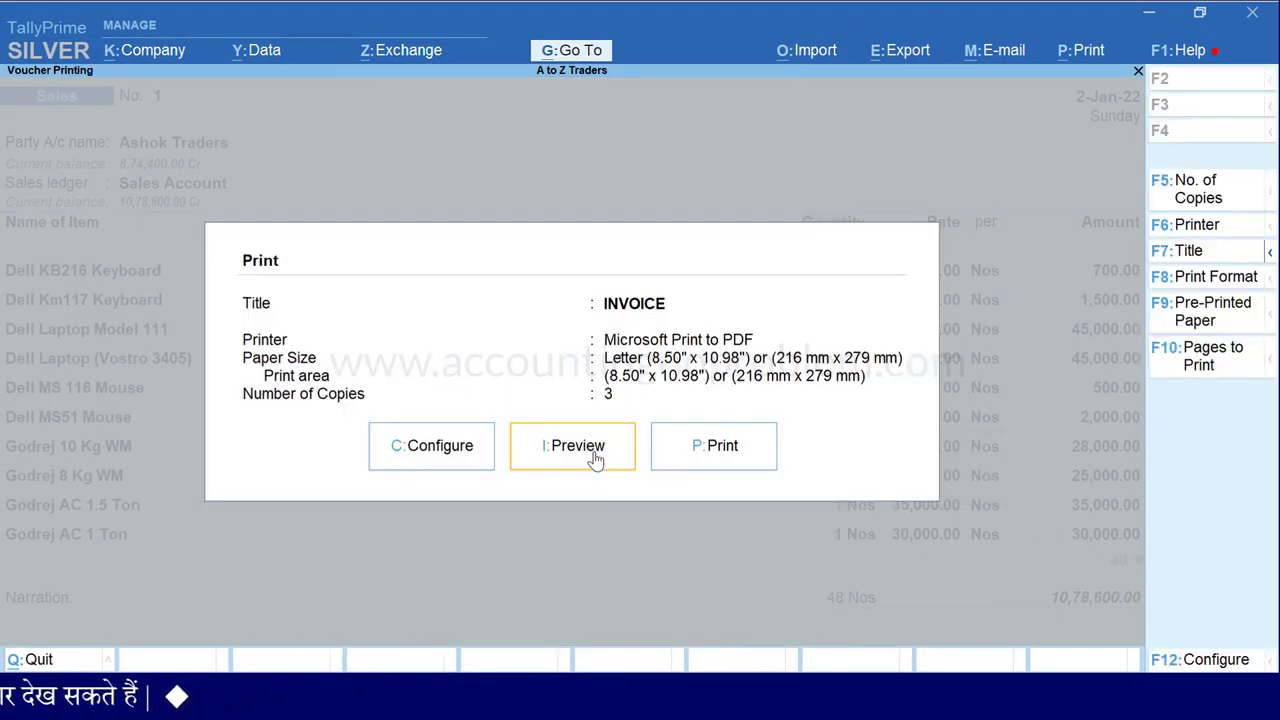
Preview the invoice again, enlarge it to check the buyer details and the item list, and close the preview
key(Return)
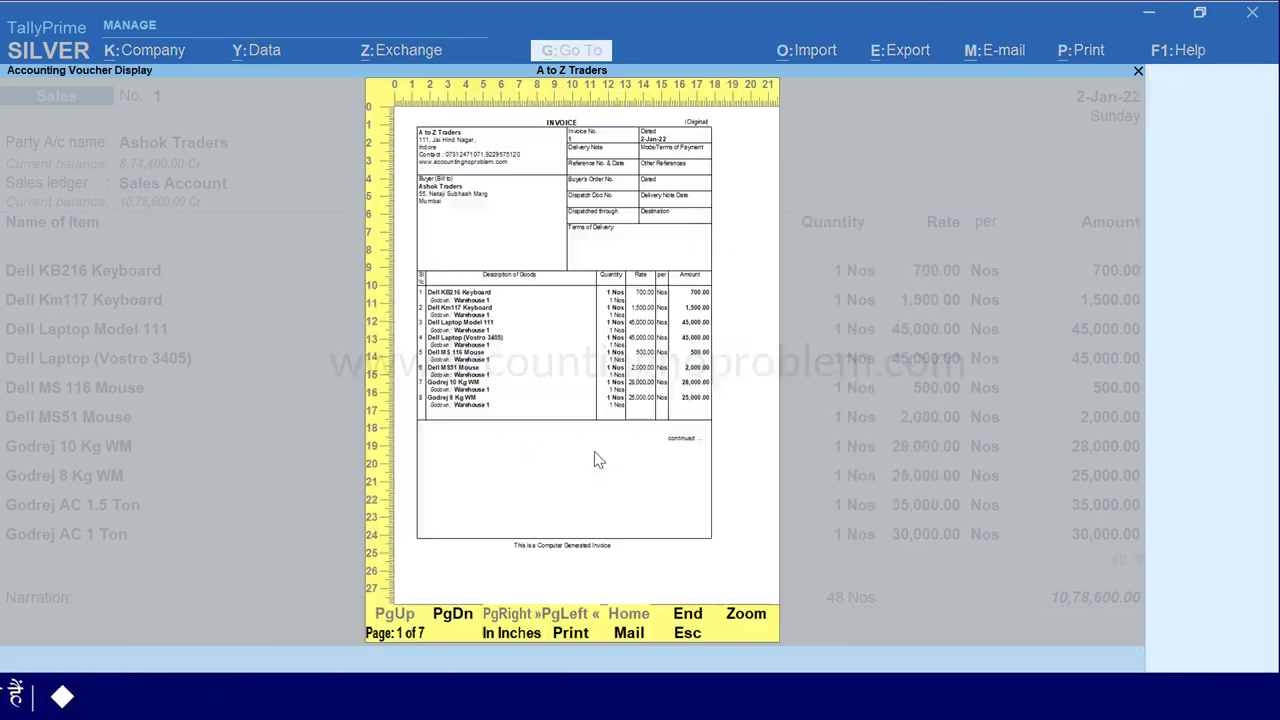
key(alt+z)
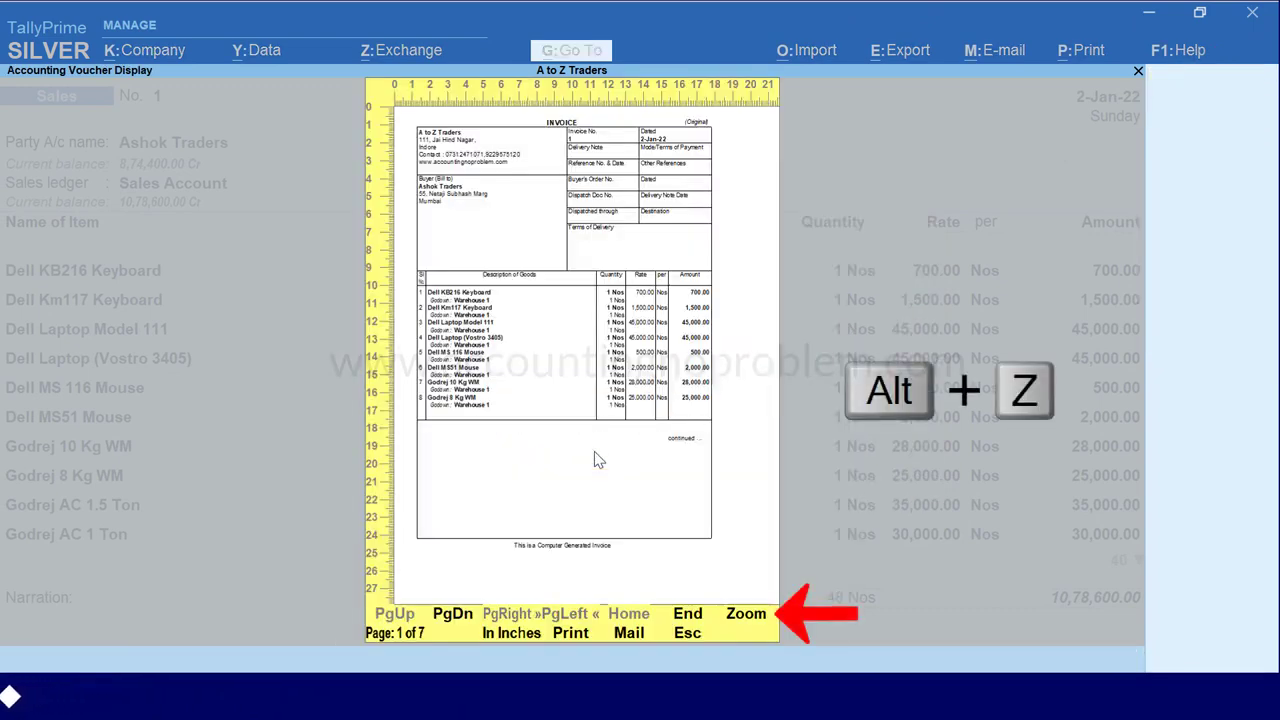
key(alt+z)
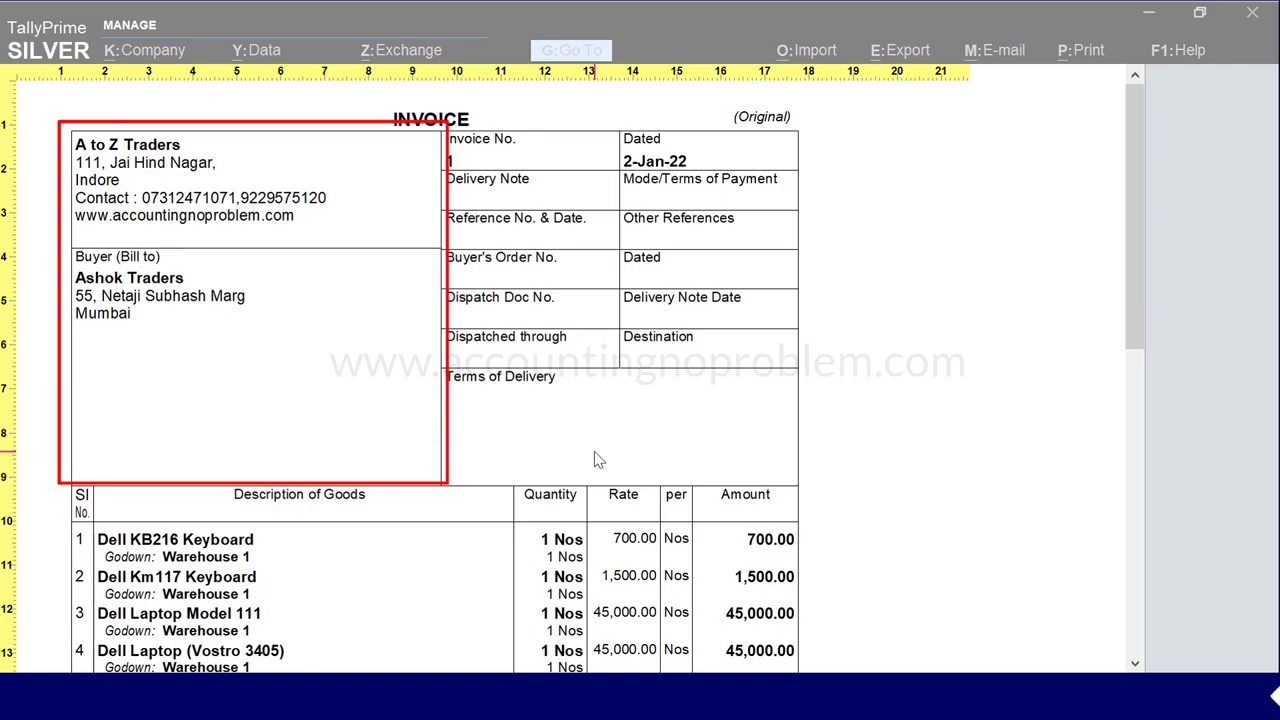
key(Escape)
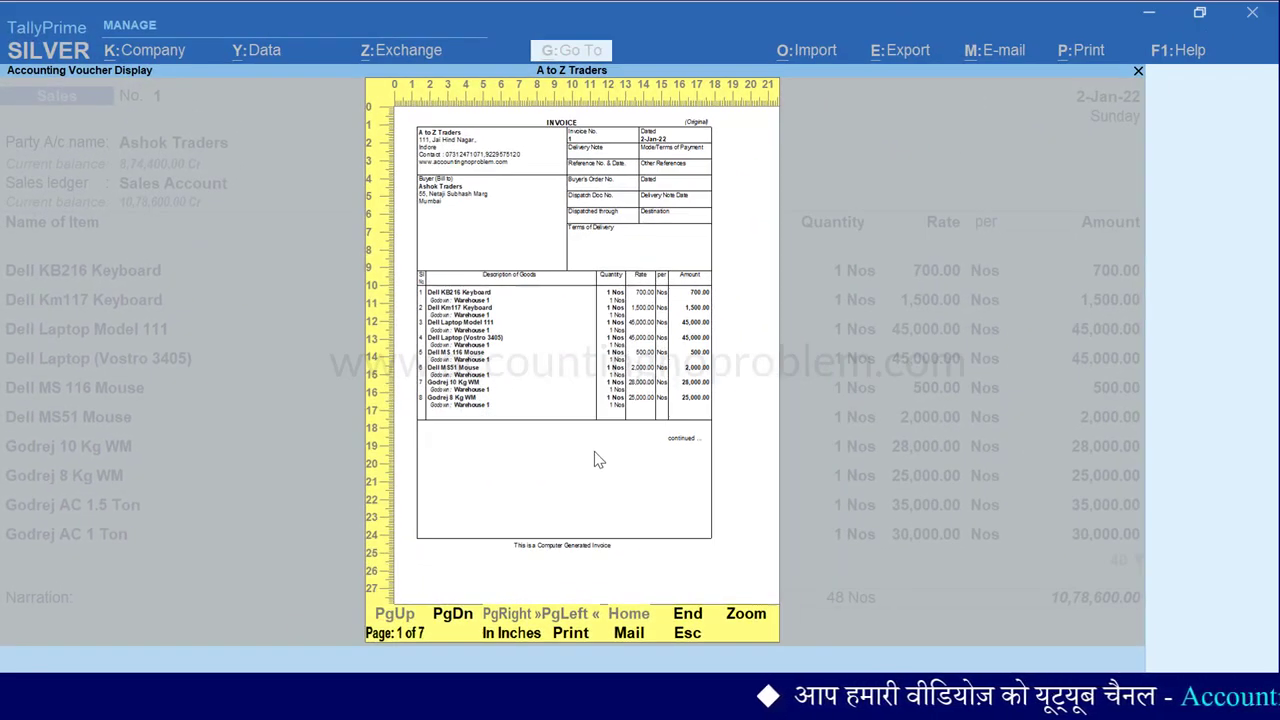
key(alt+z)
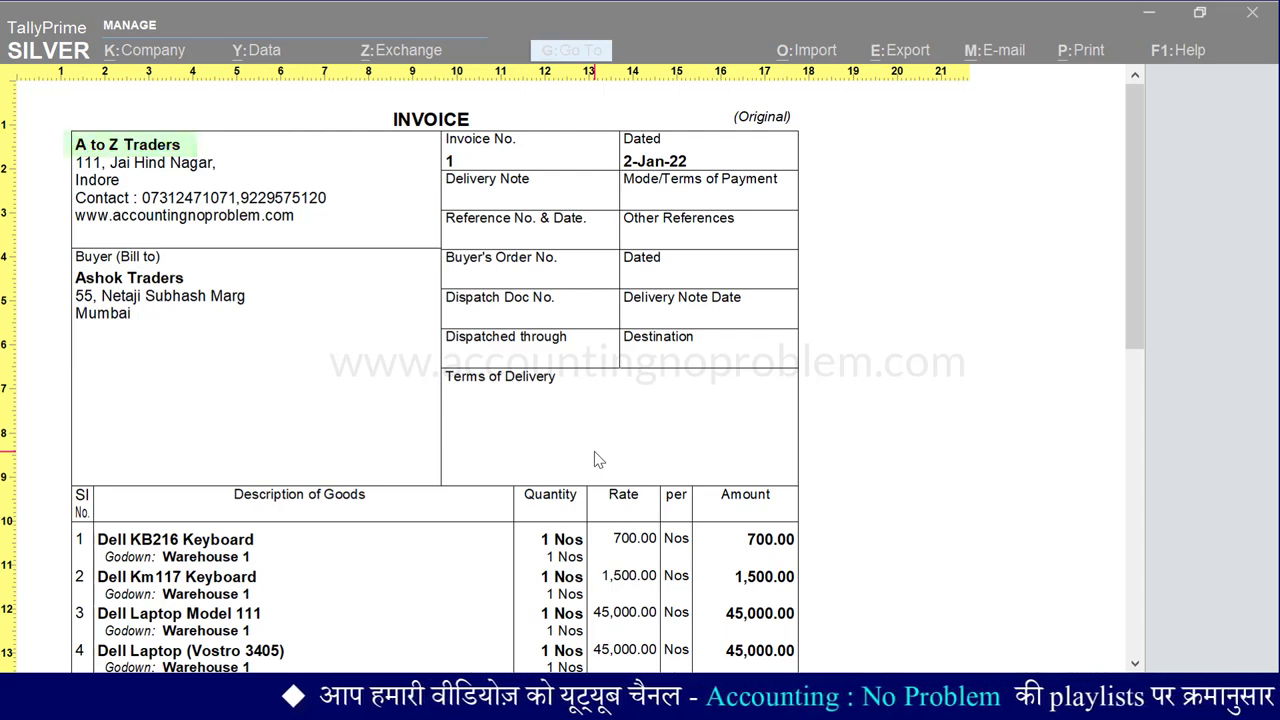
scroll(1118, 403, down, 5)
scroll(1118, 403, down, 1)
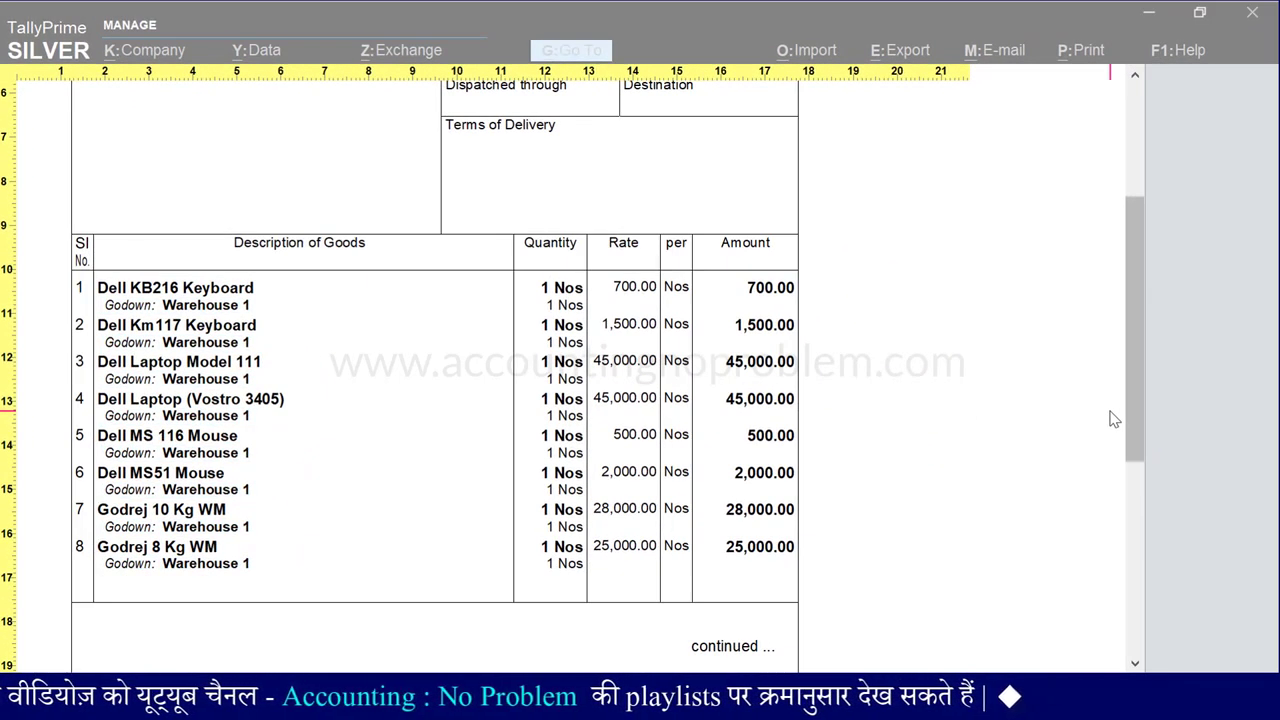
key(Escape)
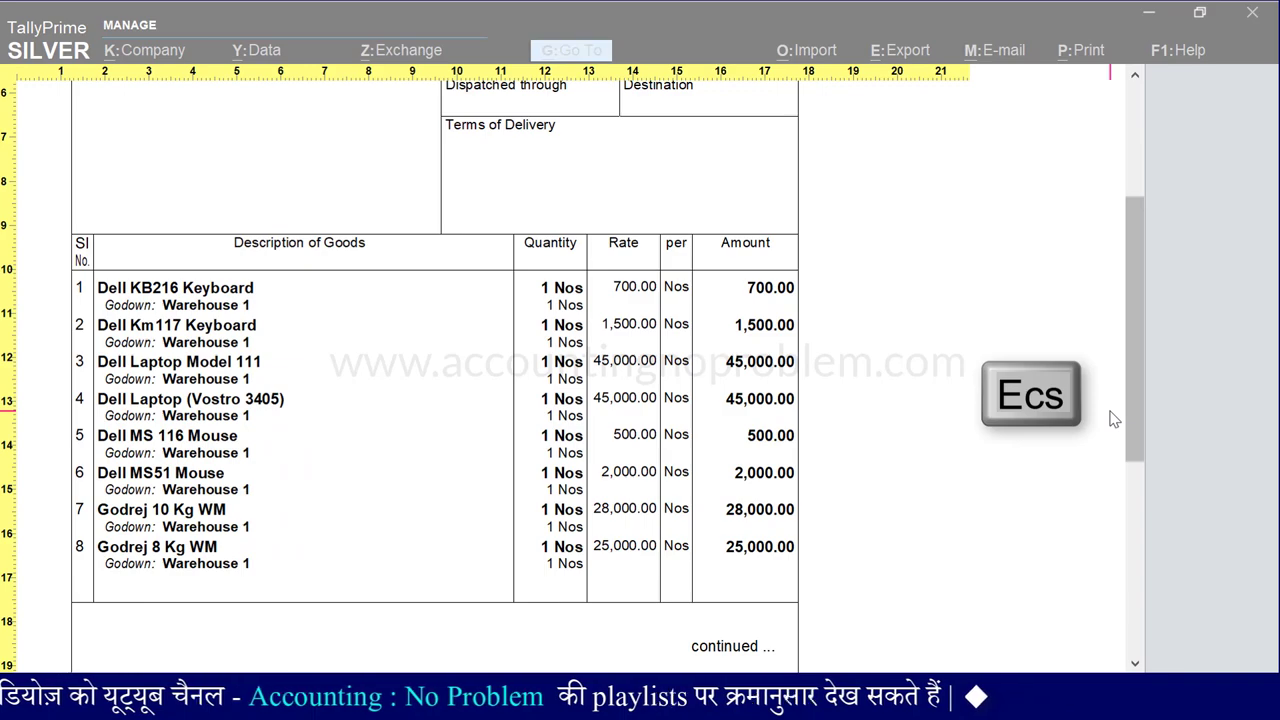
key(Escape)
Find the Godown options in the print configuration and set Show Godown Name to No
key(c)
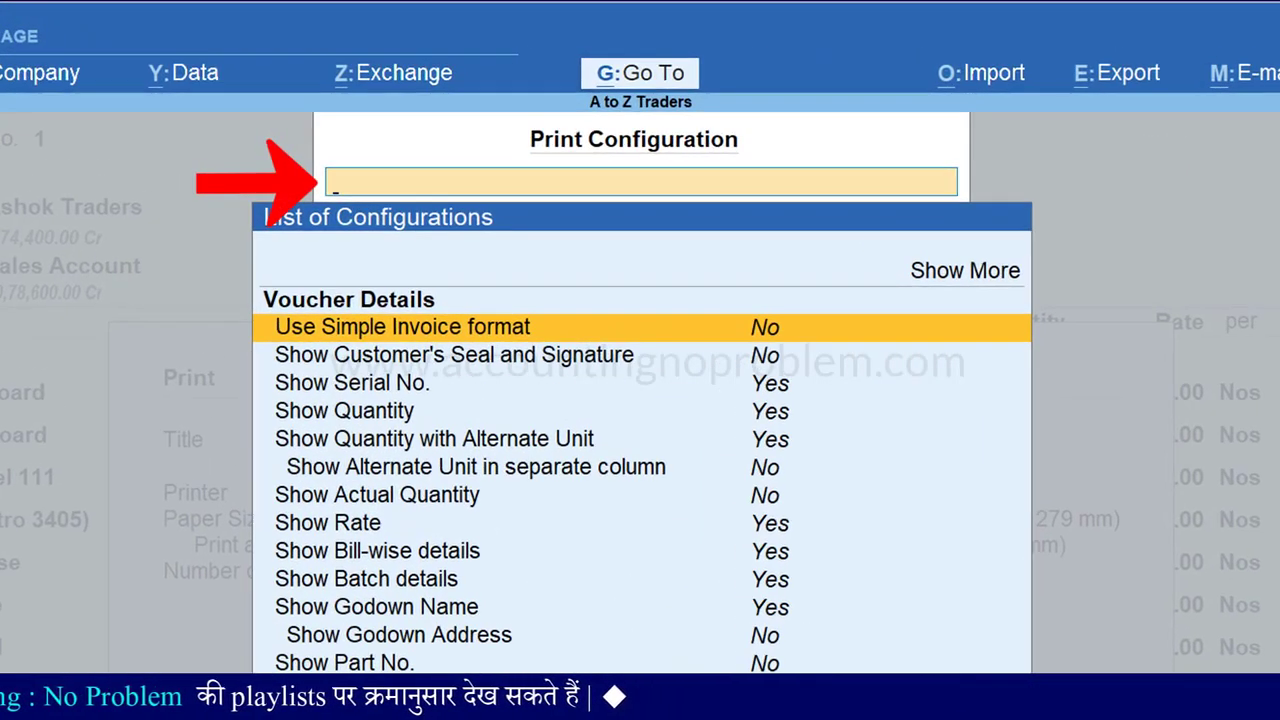
text(Godown)
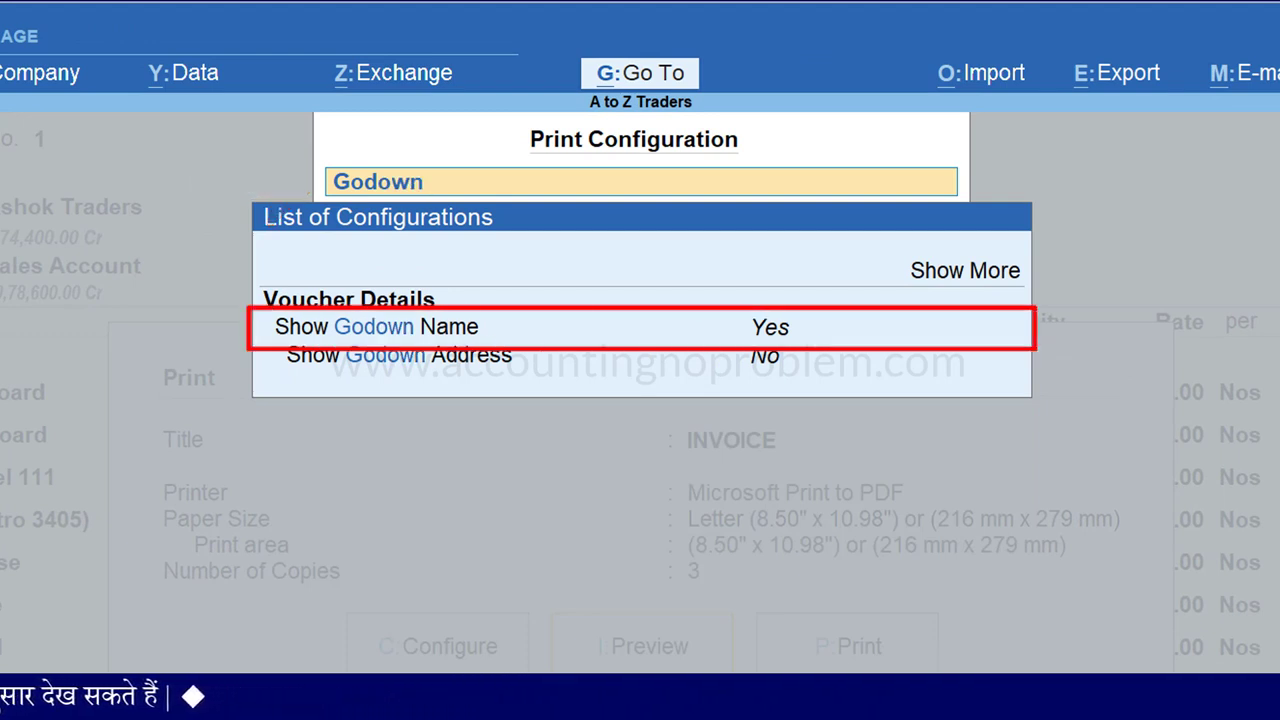
key(Down)
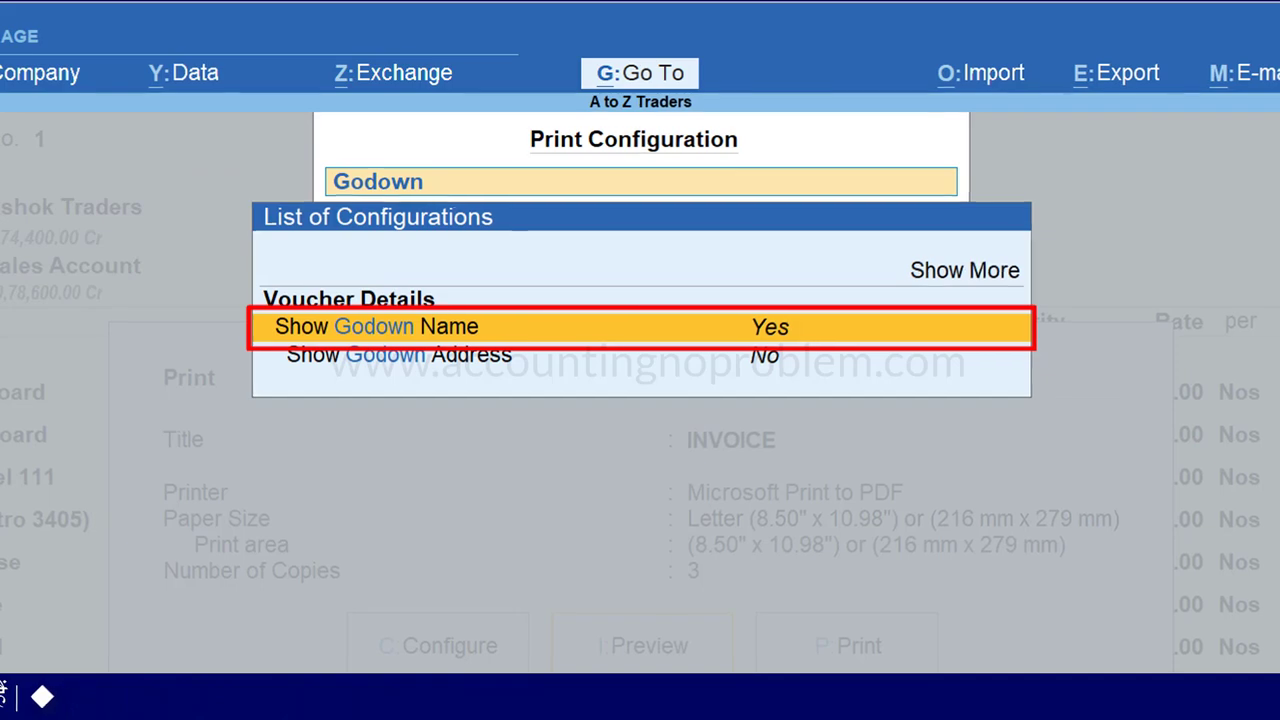
key(Return)
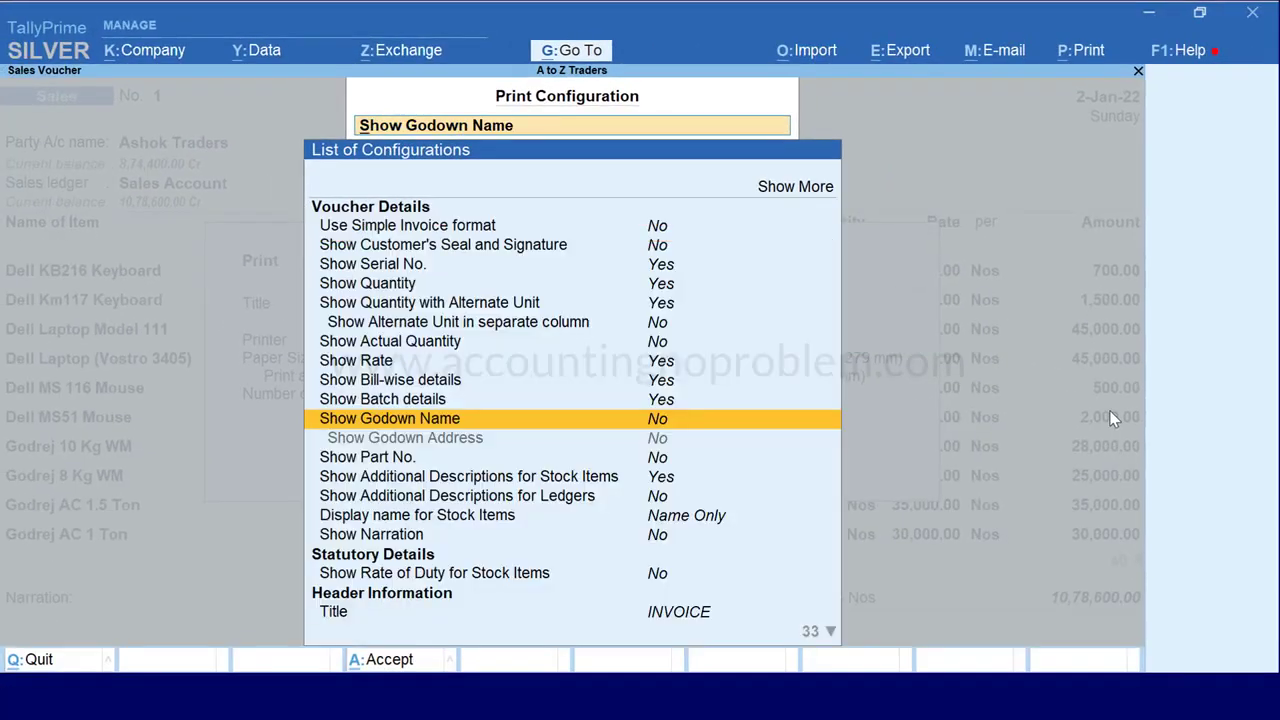
Expand the print configuration list to include the additional options
key(Up)
key(Up)
key(Up)
key(Up)
key(Up)
key(Up)
key(Up)
key(Up)
key(Up)
key(Up)
key(Up)
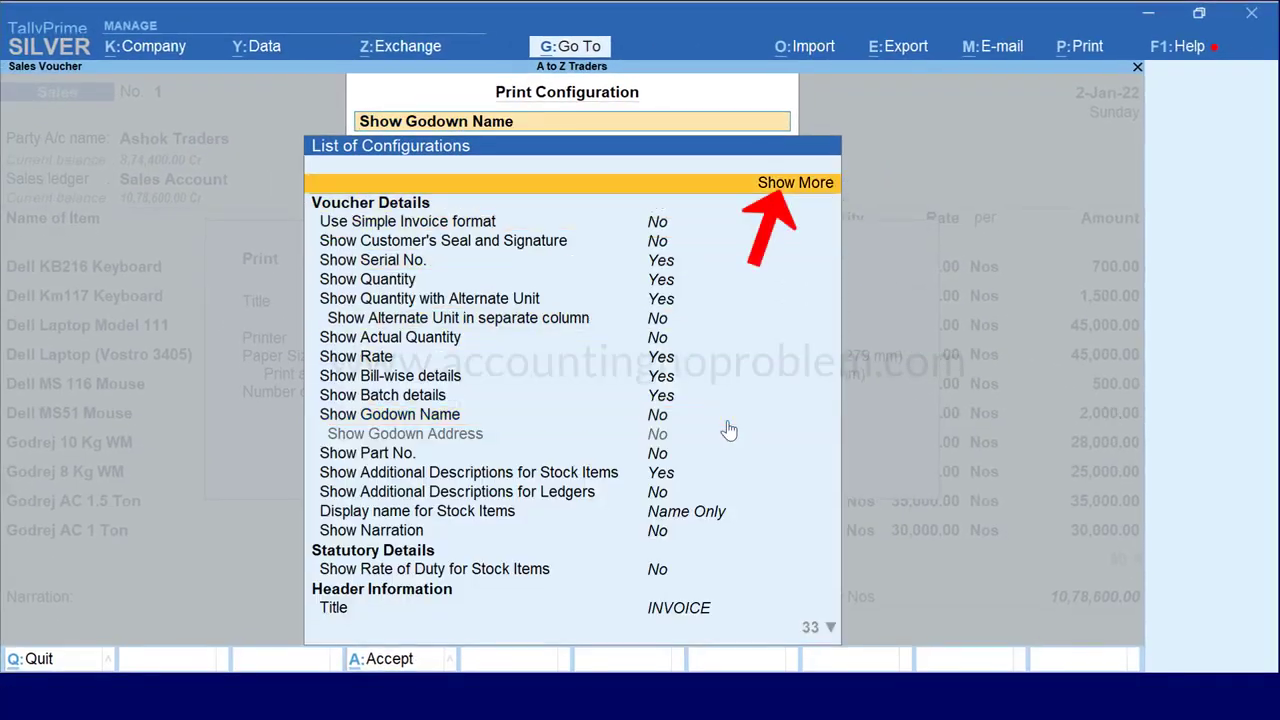
key(Return)
Review the expanded print configuration list from the Voucher Details through to the Printer Settings
key(Down)
key(Down)
key(Down)
key(Down)
key(Down)
key(Down)
key(Down)
key(Down)
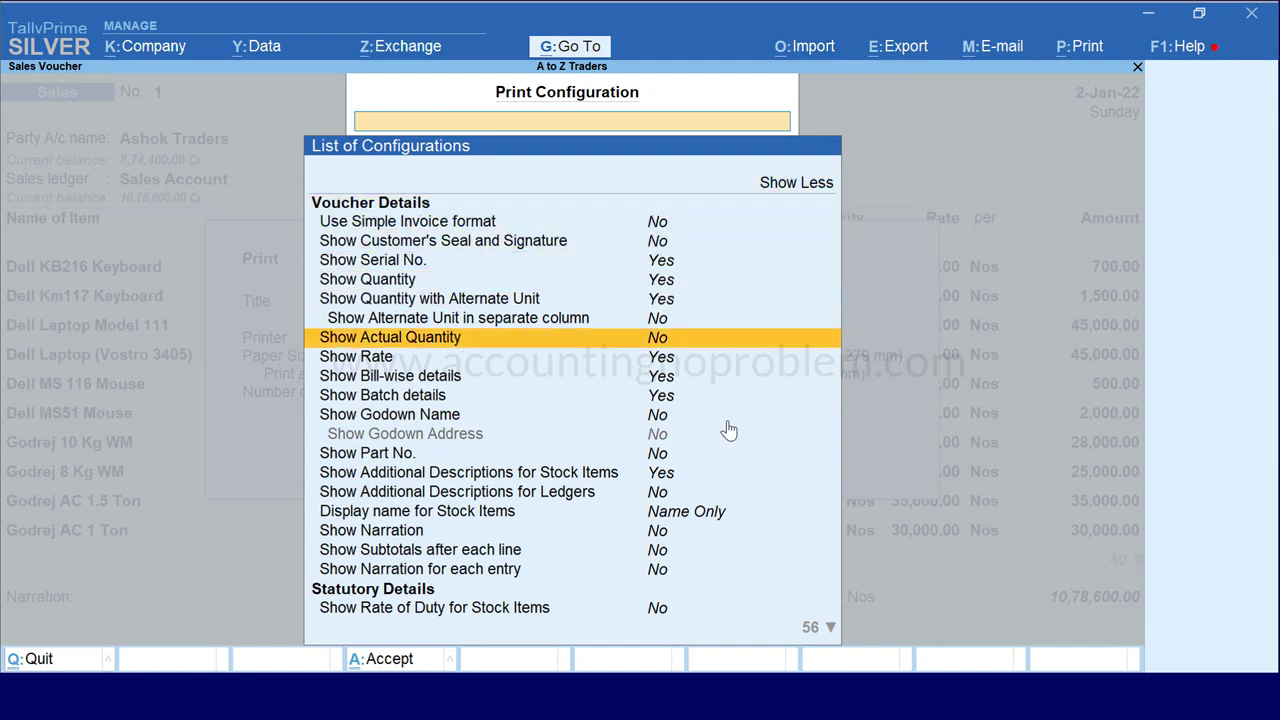
key(Down)
key(Down)
key(Down)
key(Down)
key(Down)
key(Down)
key(Down)
key(Down)
key(Down)
key(Down)
key(Down)
key(Down)
key(Down)
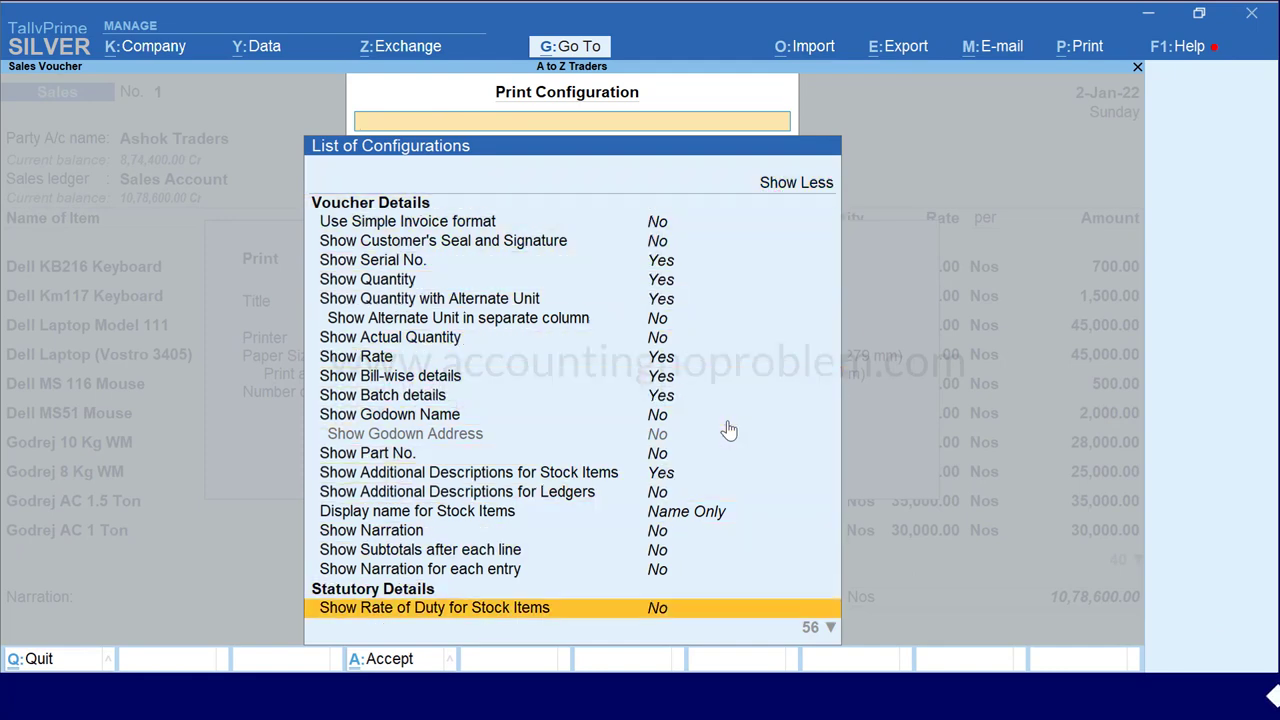
key(Down)
key(Down)
key(Down)
key(Down)
key(Down)
key(Down)
key(Down)
key(Down)
key(Down)
key(Down)
key(Down)
key(Down)
key(Down)
key(Down)
key(Down)
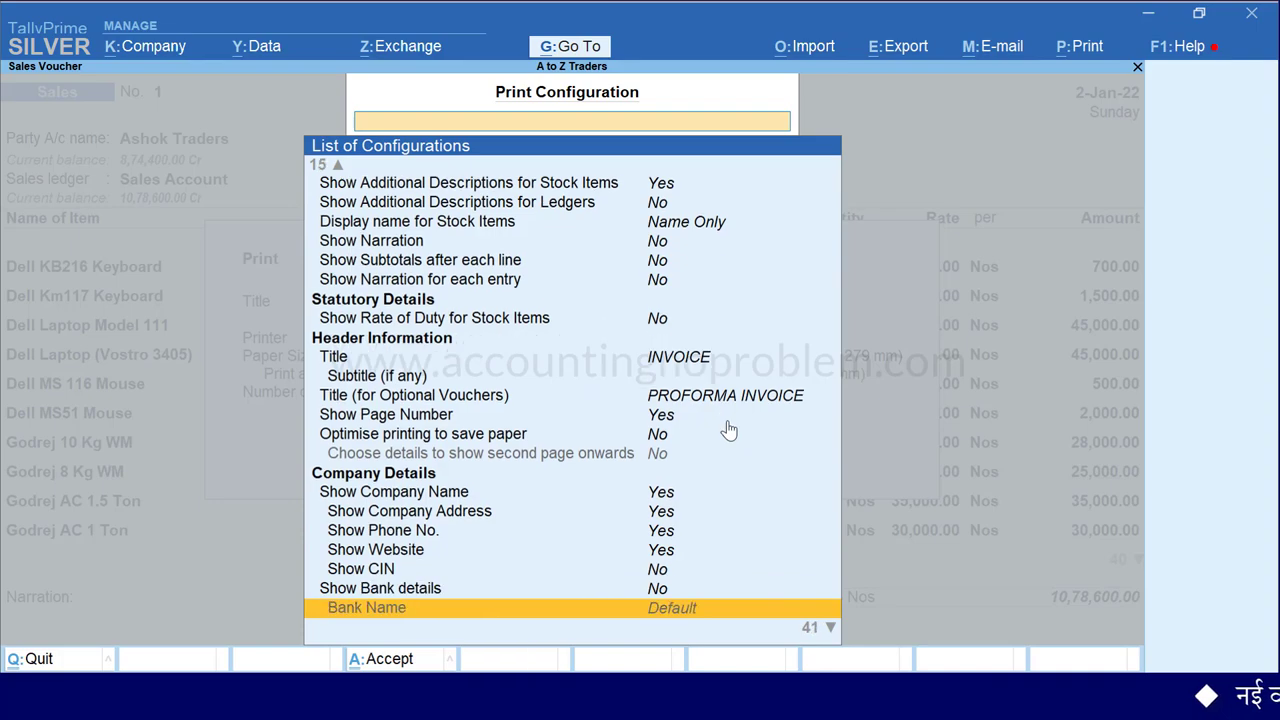
key(Down)
key(Down)
key(Down)
key(Down)
key(Down)
key(Down)
key(Down)
key(Down)
key(Down)
key(Down)
key(Down)
key(Down)
key(Down)
key(Down)
key(Down)
key(Down)
key(Down)
key(Down)
key(Down)
key(Down)
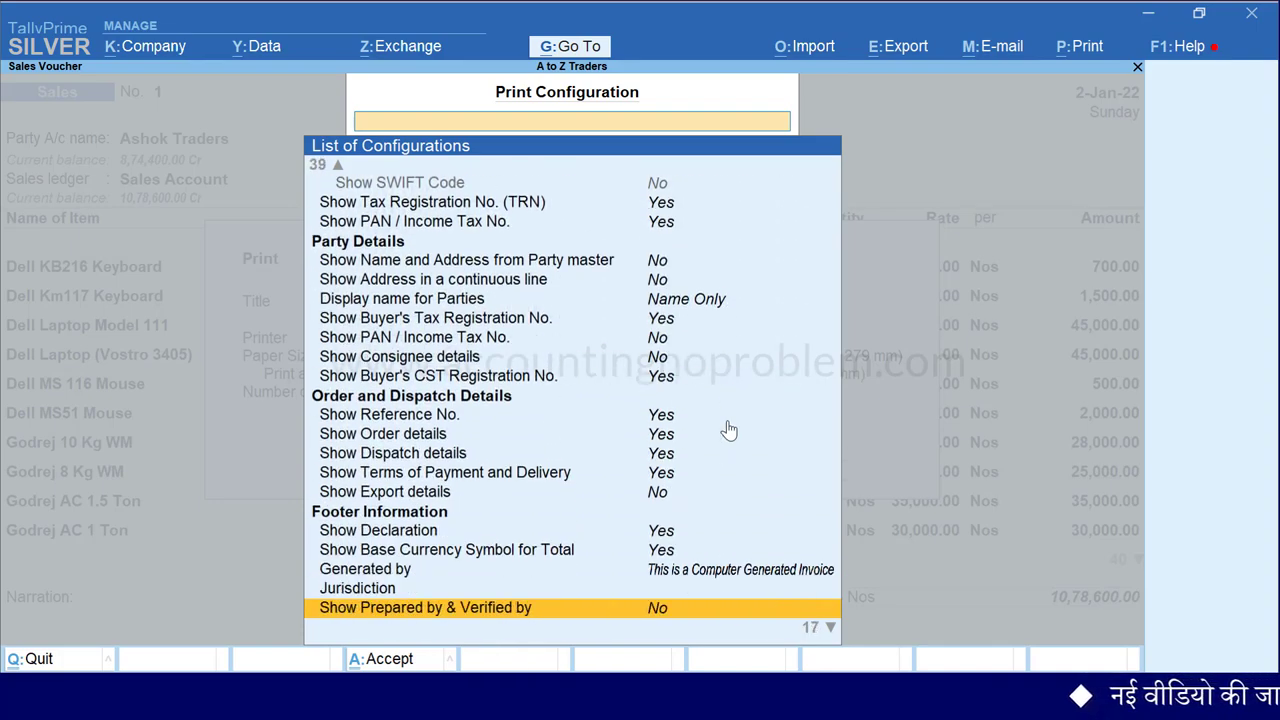
key(Down)
key(Down)
key(Down)
key(Down)
key(Down)
key(Down)
key(Down)
key(Down)
key(Down)
key(Down)
Find the bank option under Company Details in the print configuration and set Show Bank details to Yes
key(Up)
key(Up)
key(Up)
key(Up)
key(Up)
key(Up)
key(Up)
key(Up)
key(Up)
key(Up)
key(Up)
key(Up)
key(Up)
key(Up)
key(Up)
key(Up)
key(Up)
key(Up)
key(Up)
key(Up)
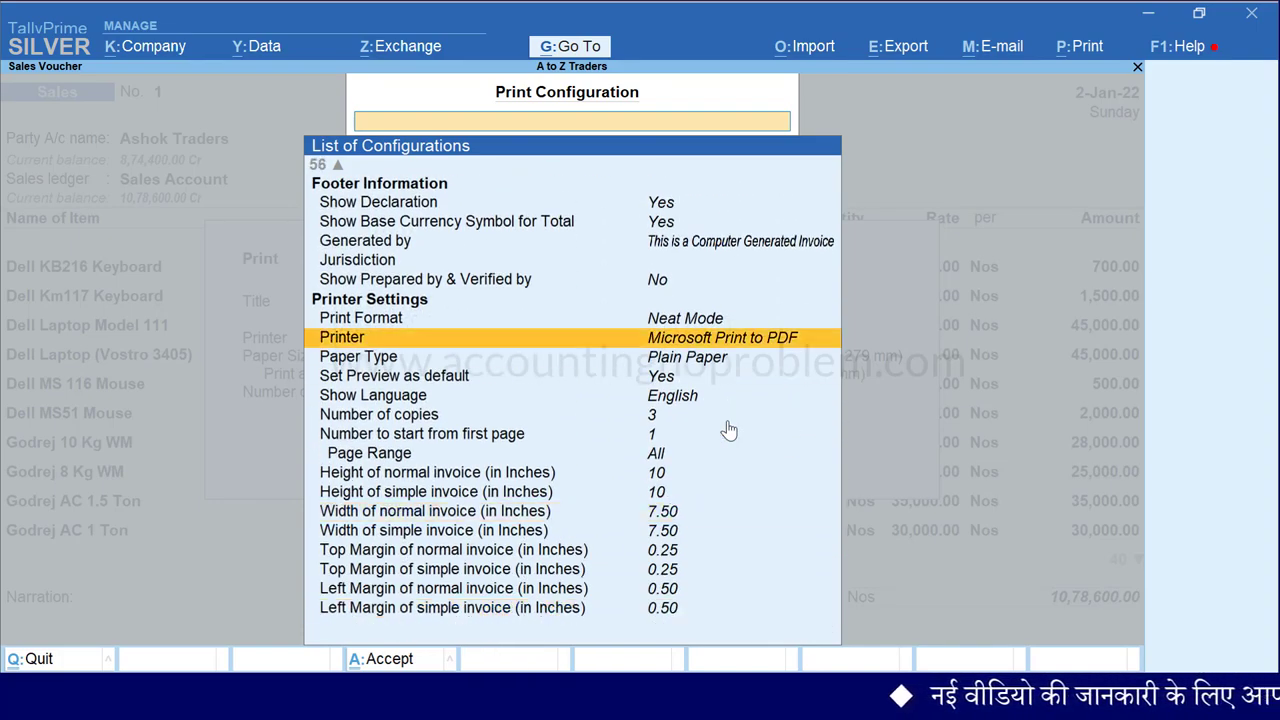
key(Up)
key(Up)
key(Up)
key(Up)
key(Up)
key(Up)
key(Up)
key(Up)
key(Up)
key(Up)
key(Up)
key(Up)
key(Up)
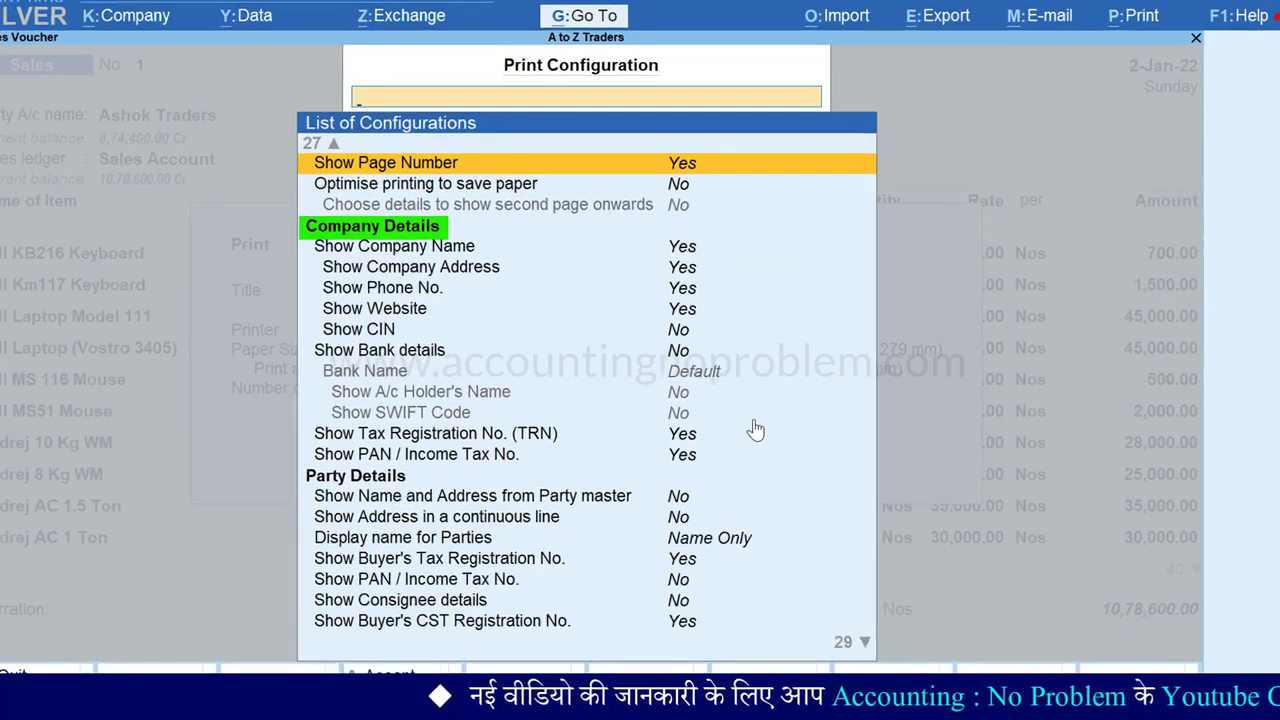
key(Down)
key(Down)
key(Down)
key(Down)
key(Down)
key(Down)
key(Down)
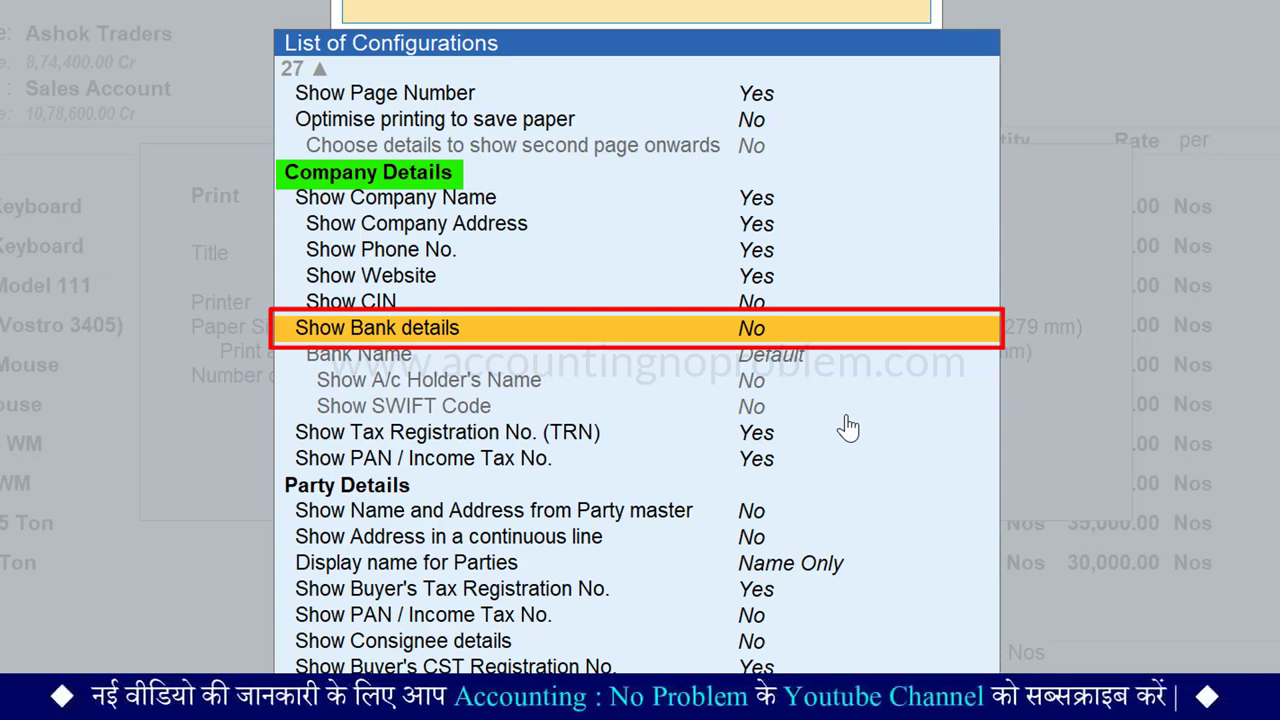
key(y)
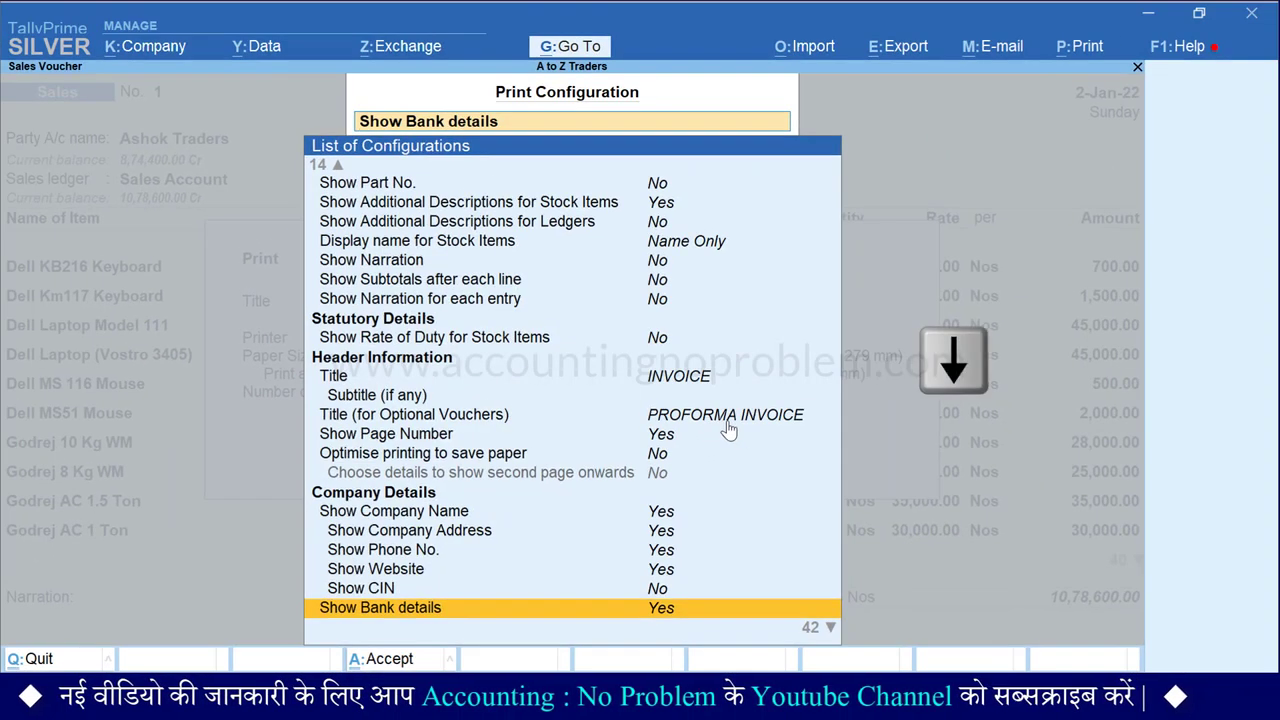
Set the Bank Name for the company's bank details to State Bank of India
key(Down)
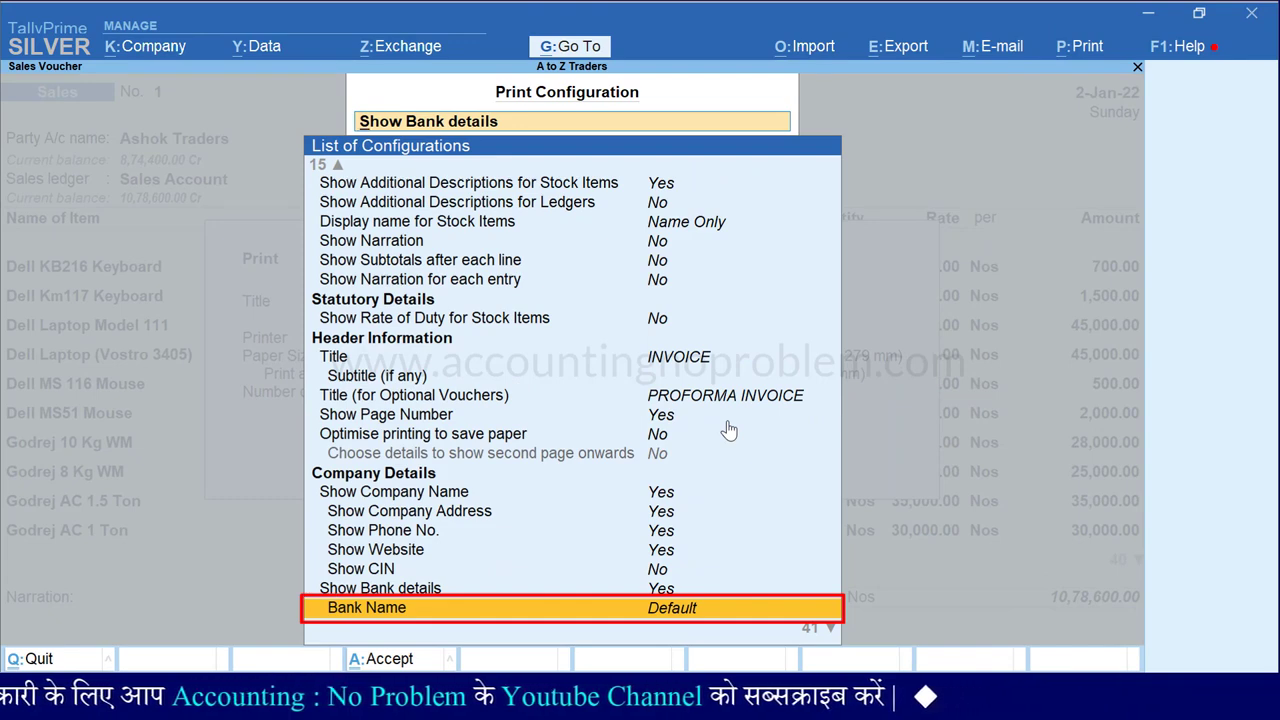
key(Return)
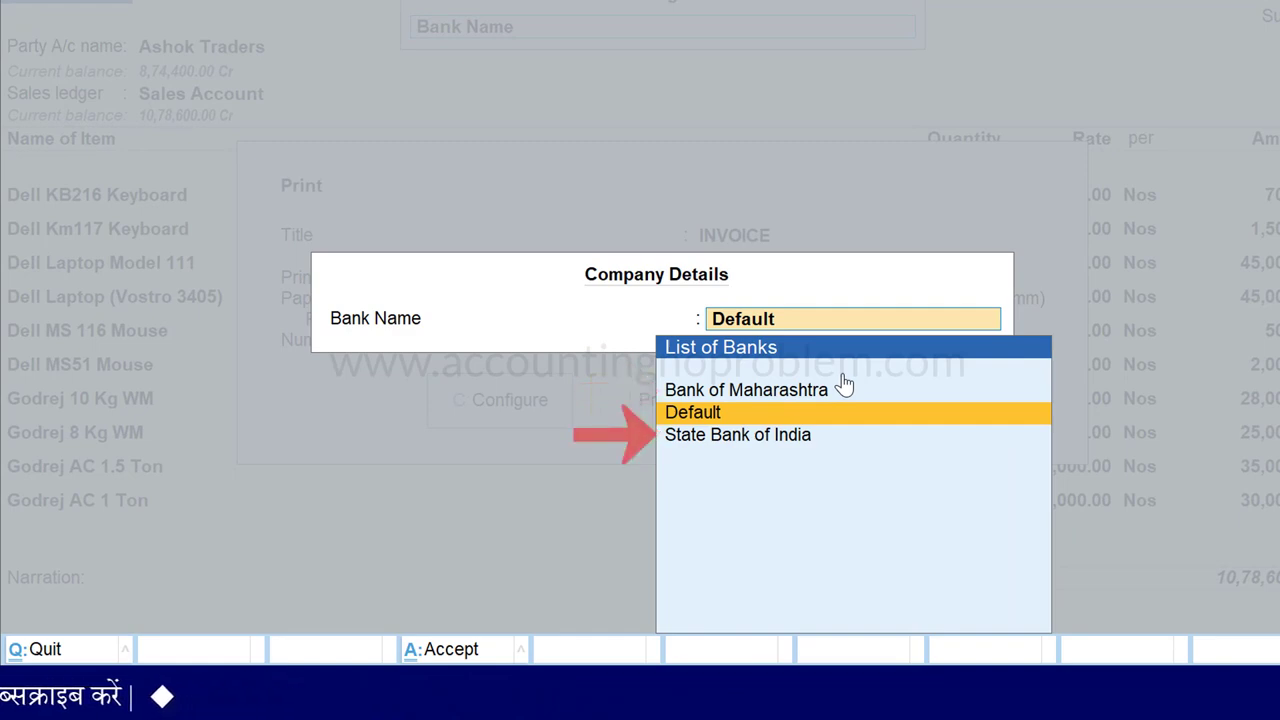
key(Down)
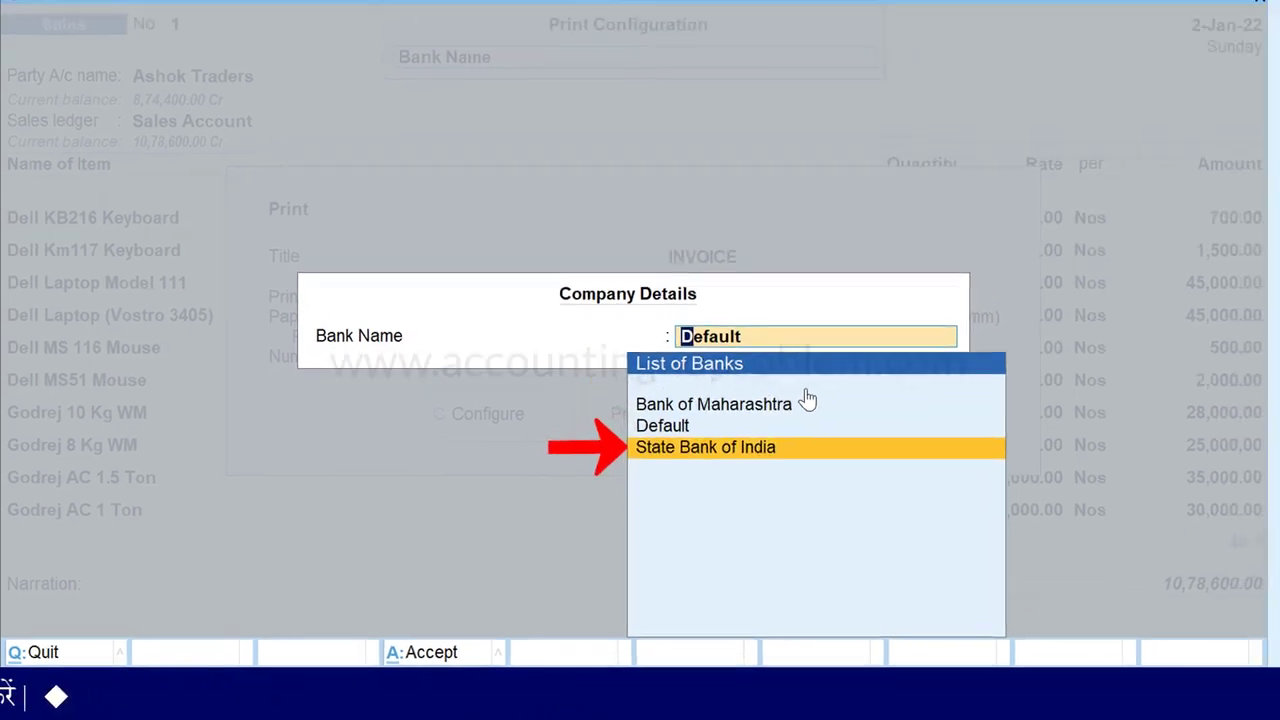
key(Return)
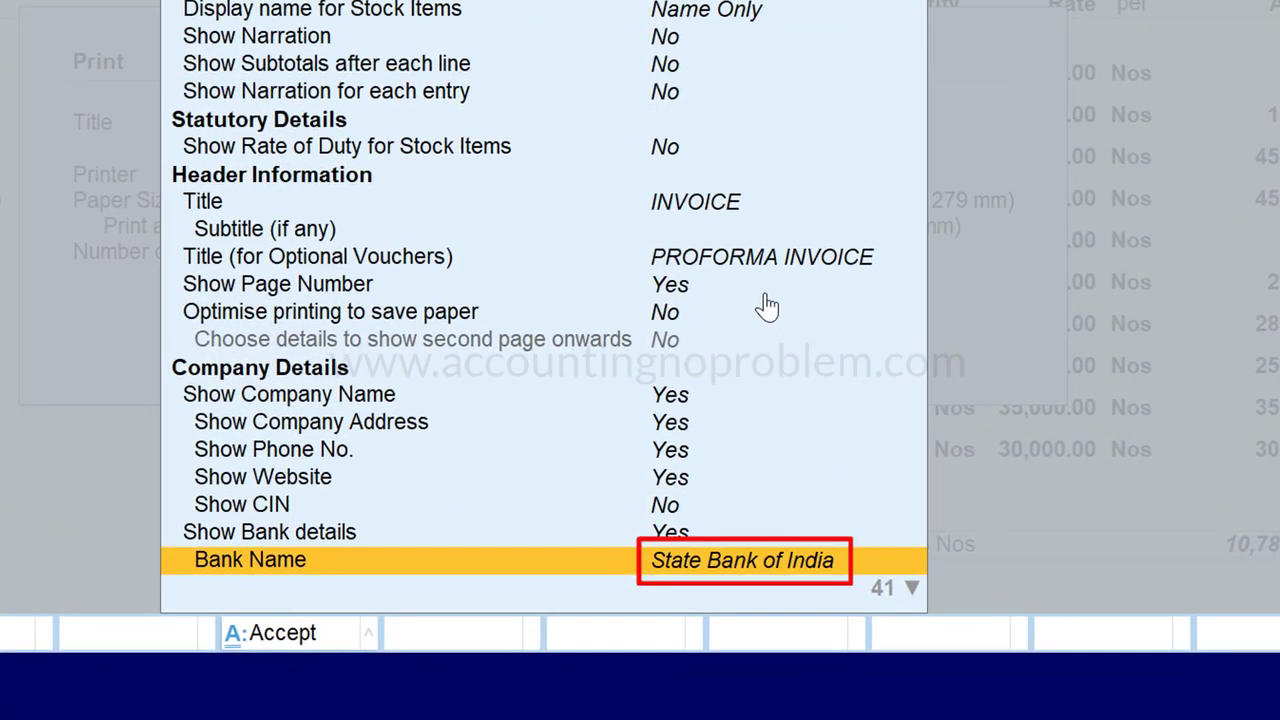
Set Show A/c Holder's Name to Yes and accept the print configuration
key(Return)
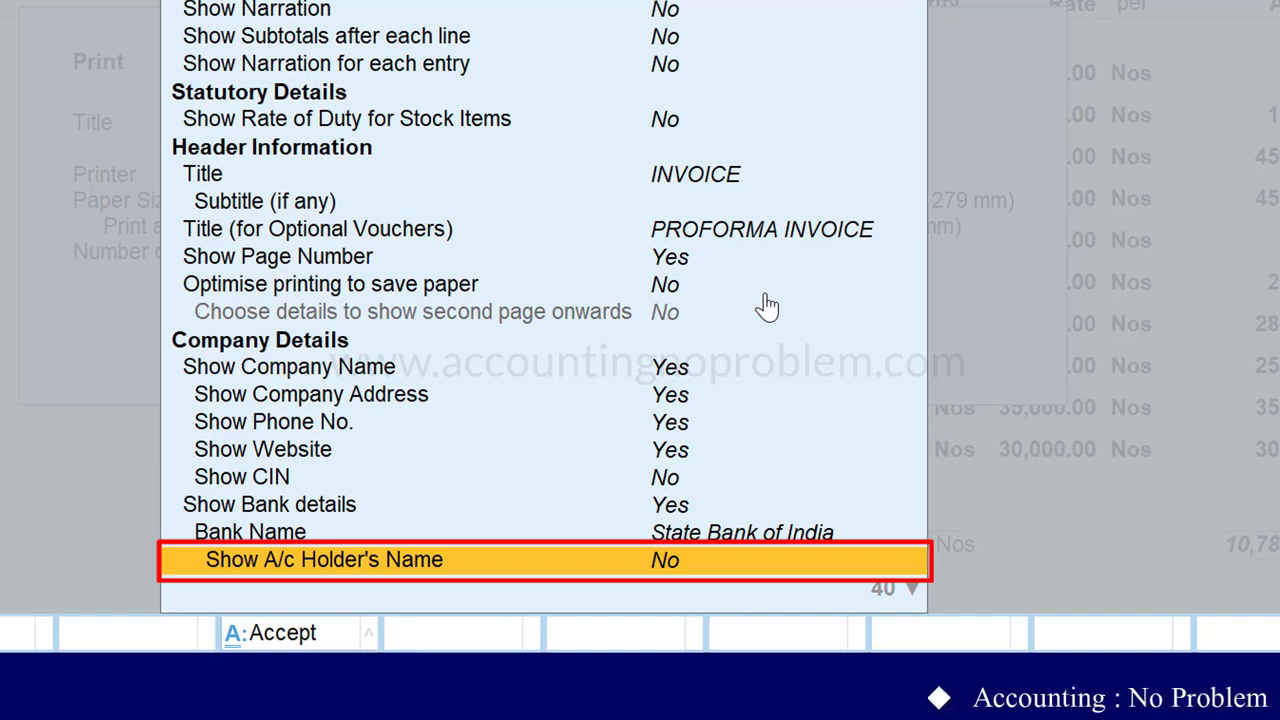
key(y)
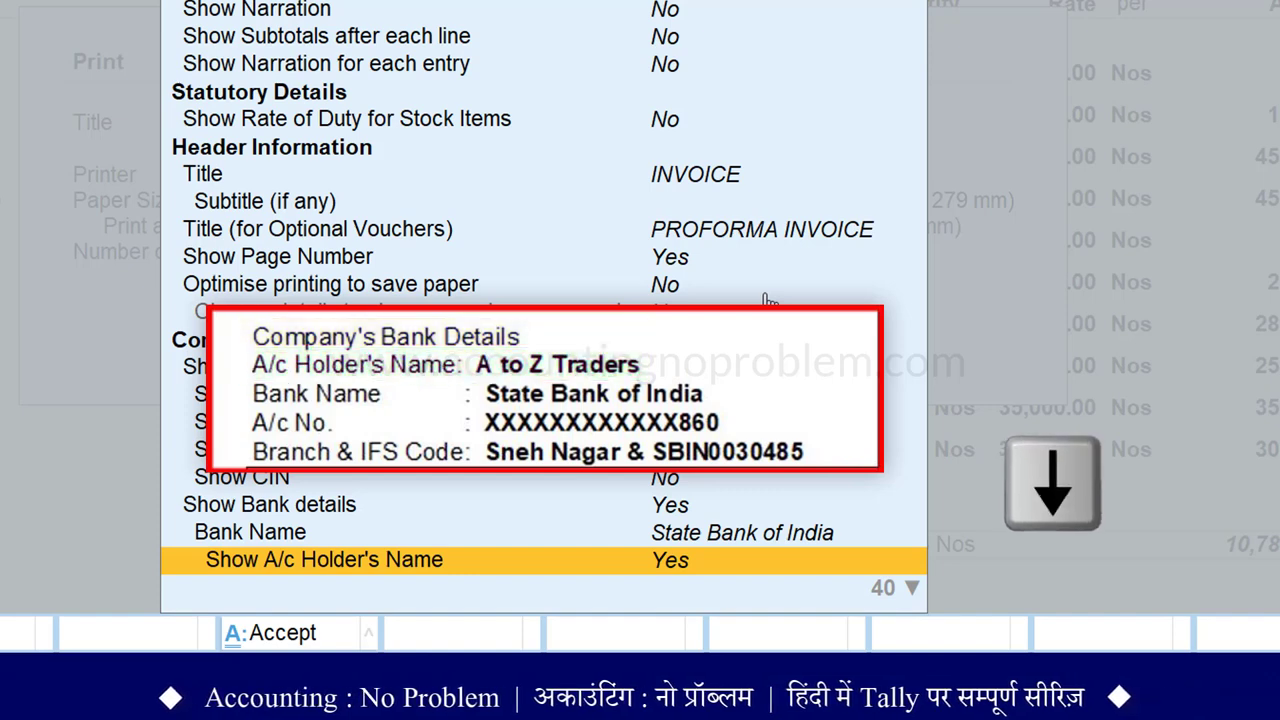
key(Down)
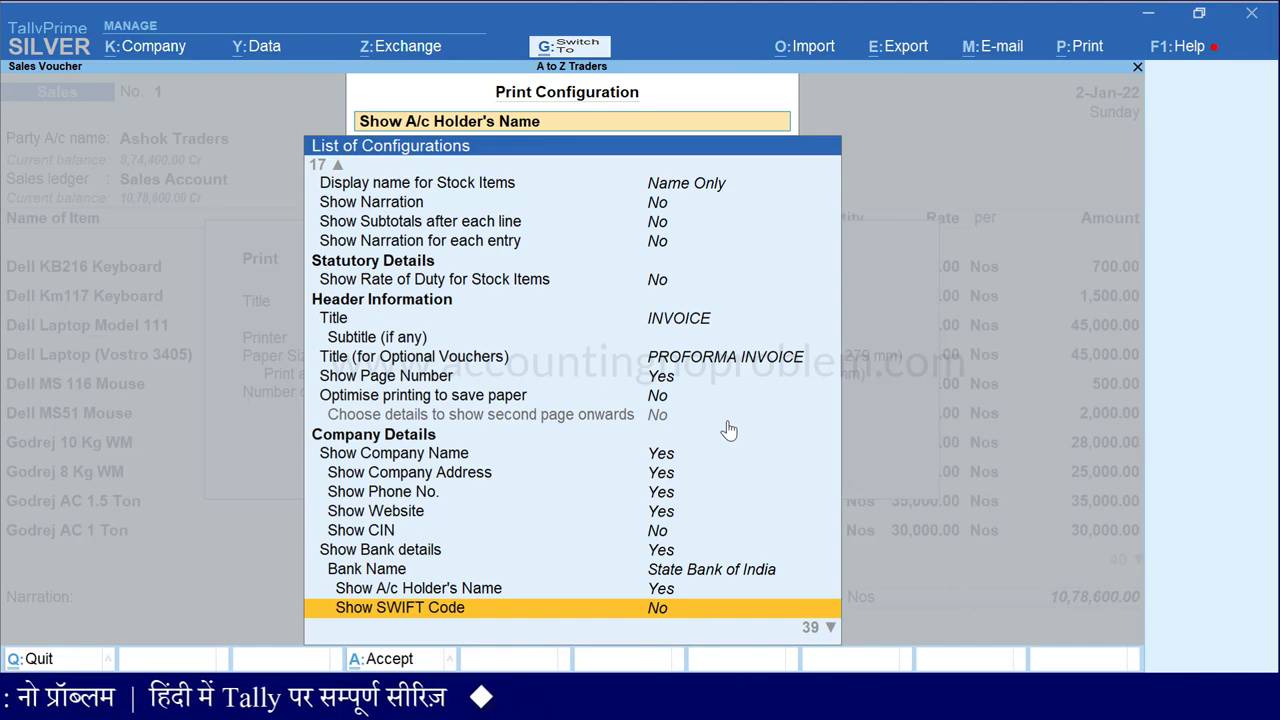
key(ctrl+a)
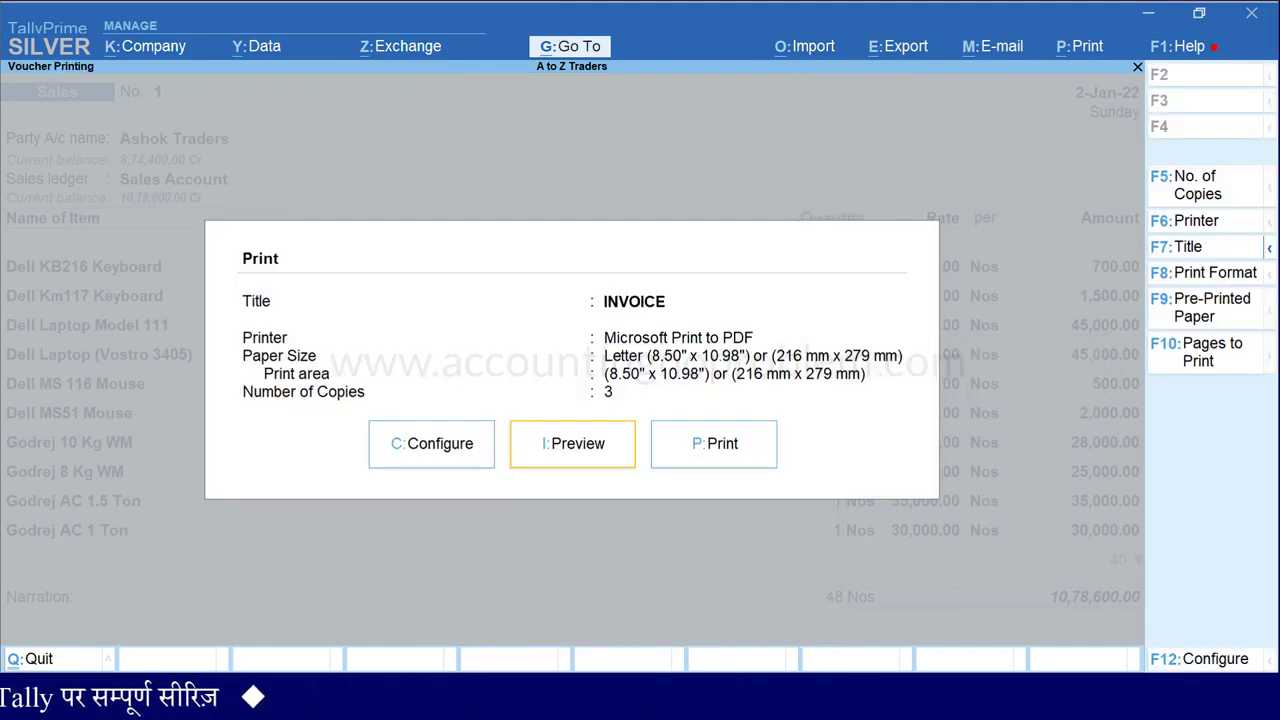
Preview the invoice, go to its last page, enlarge it to check the company's bank details, and close the preview
key(Return)
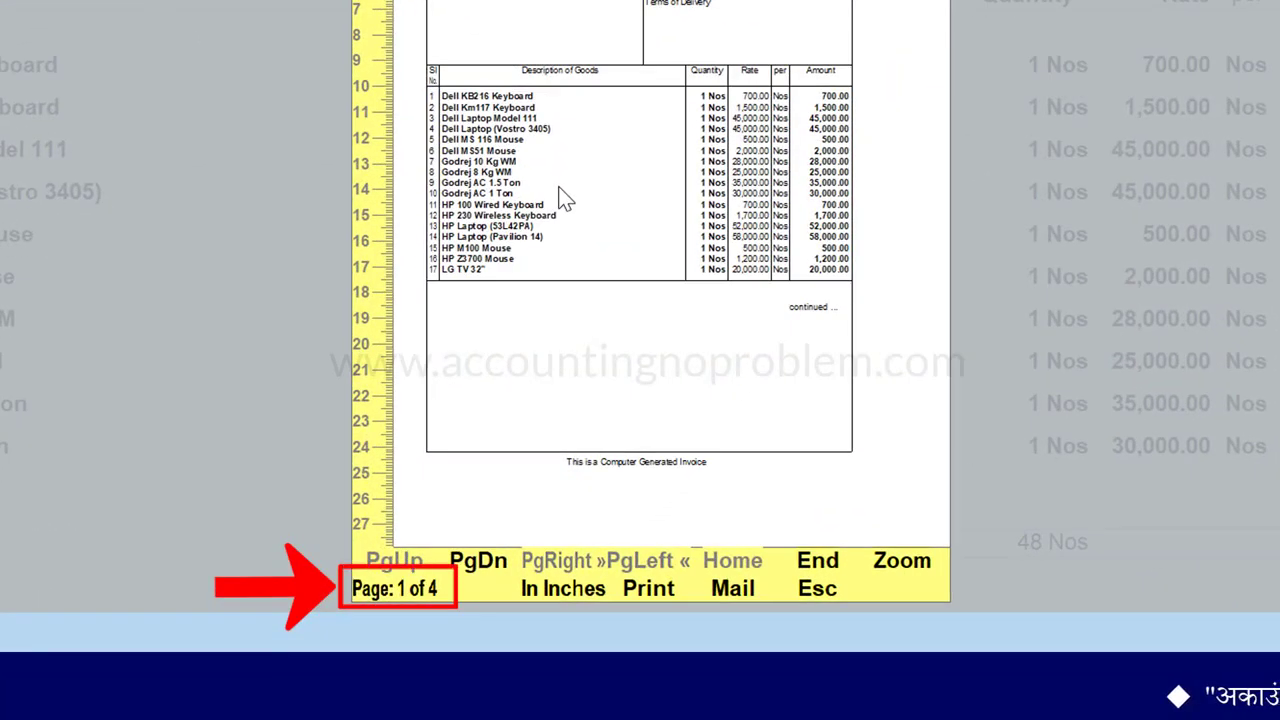
key(Page_Down)
key(Page_Down)
key(Page_Down)
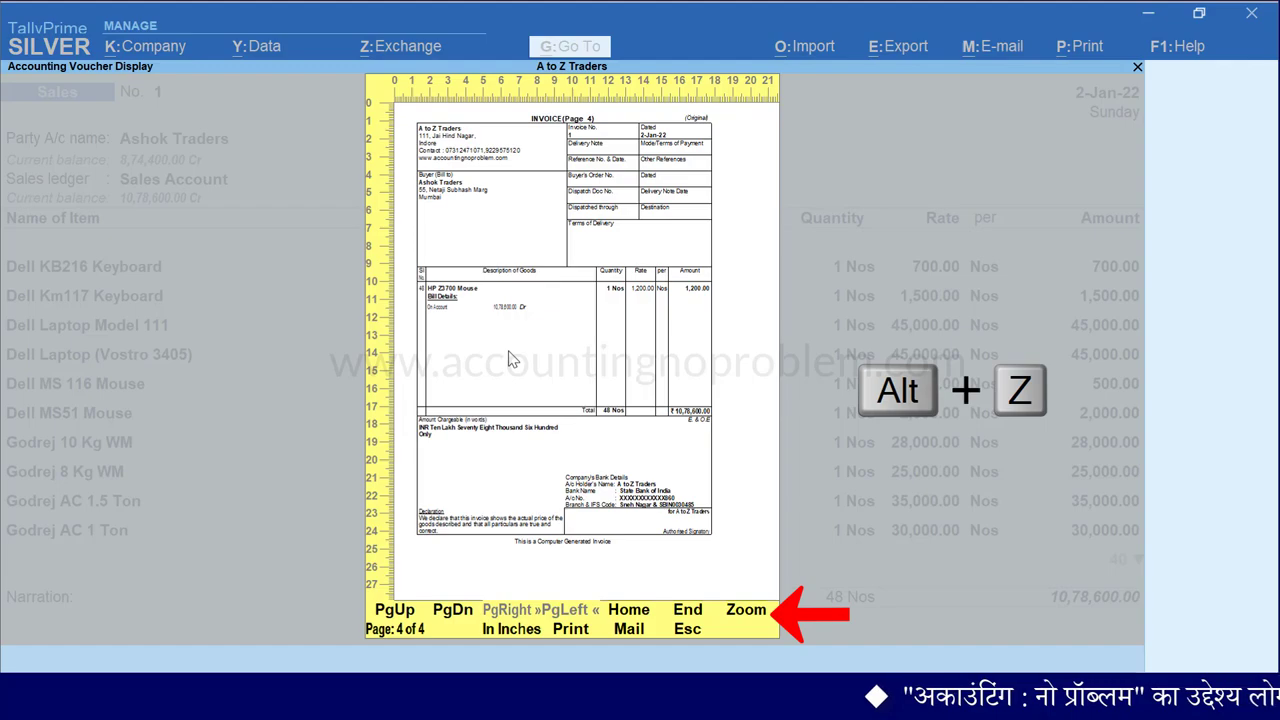
key(alt+z)
scroll(743, 343, down, 5)
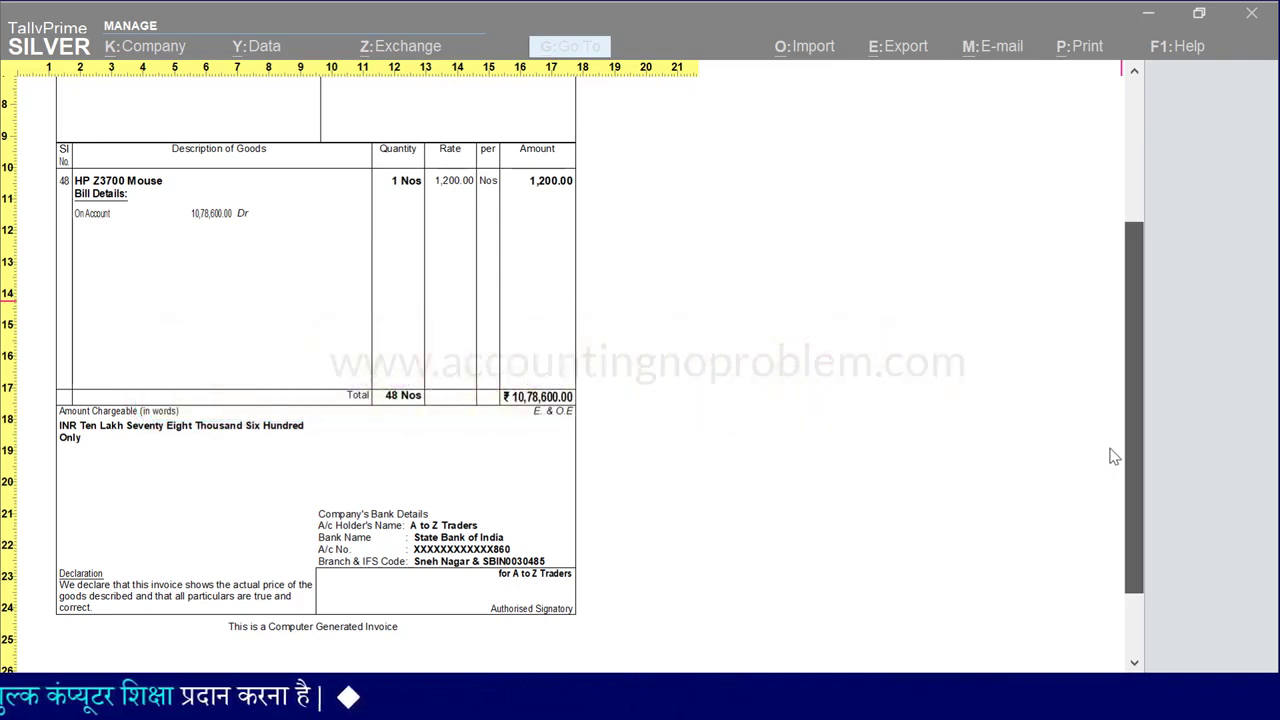
key(Escape)
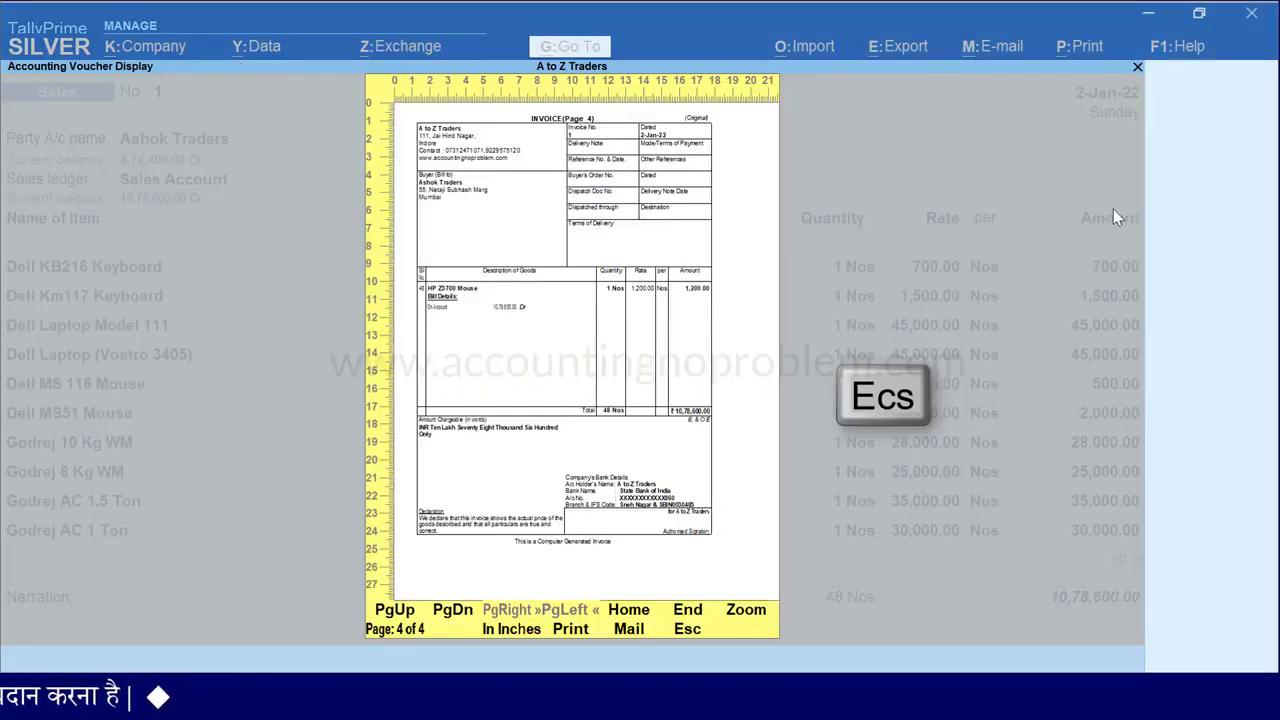
key(Escape)
Reopen the invoice's print configuration and expand its list to include the additional options
key(c)
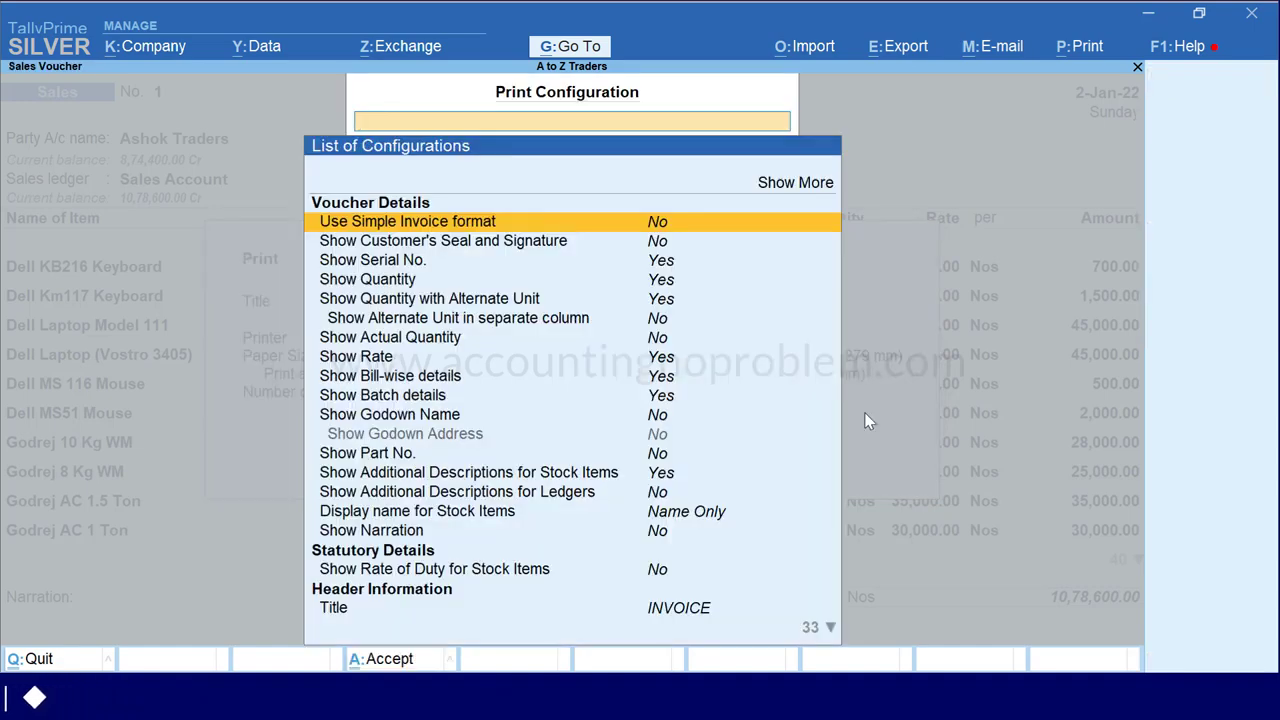
key(Up)
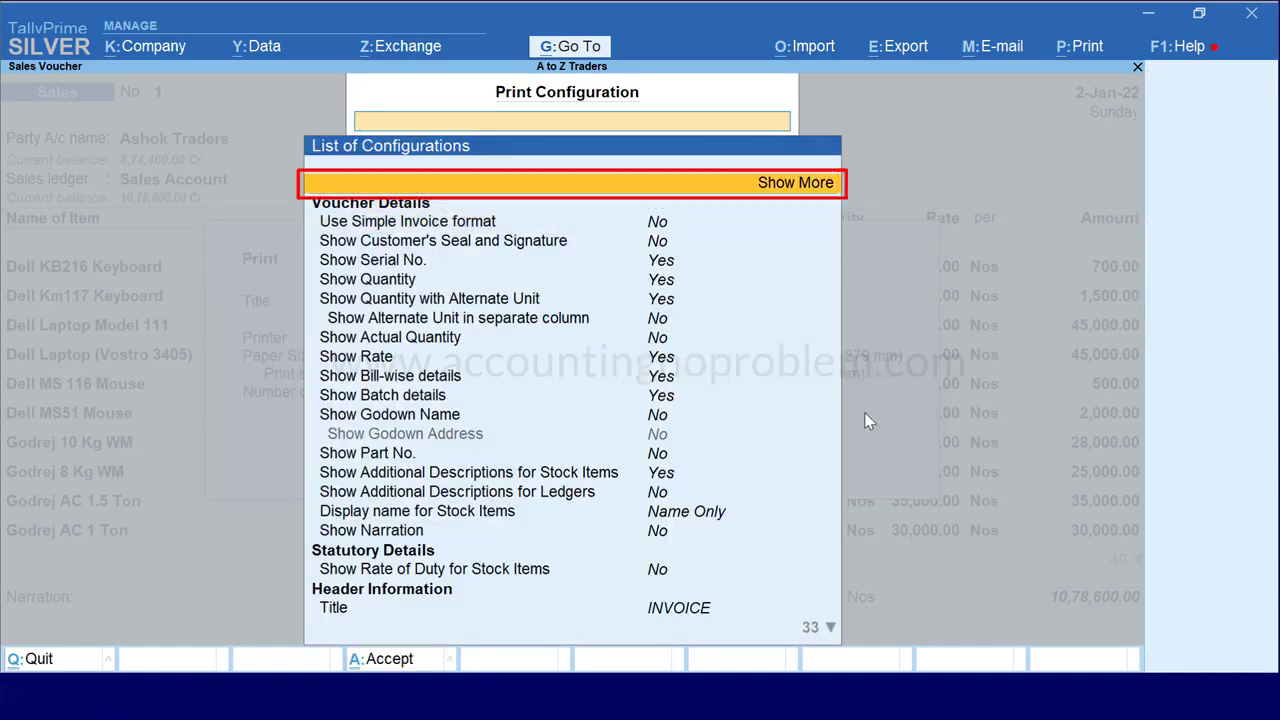
key(Return)
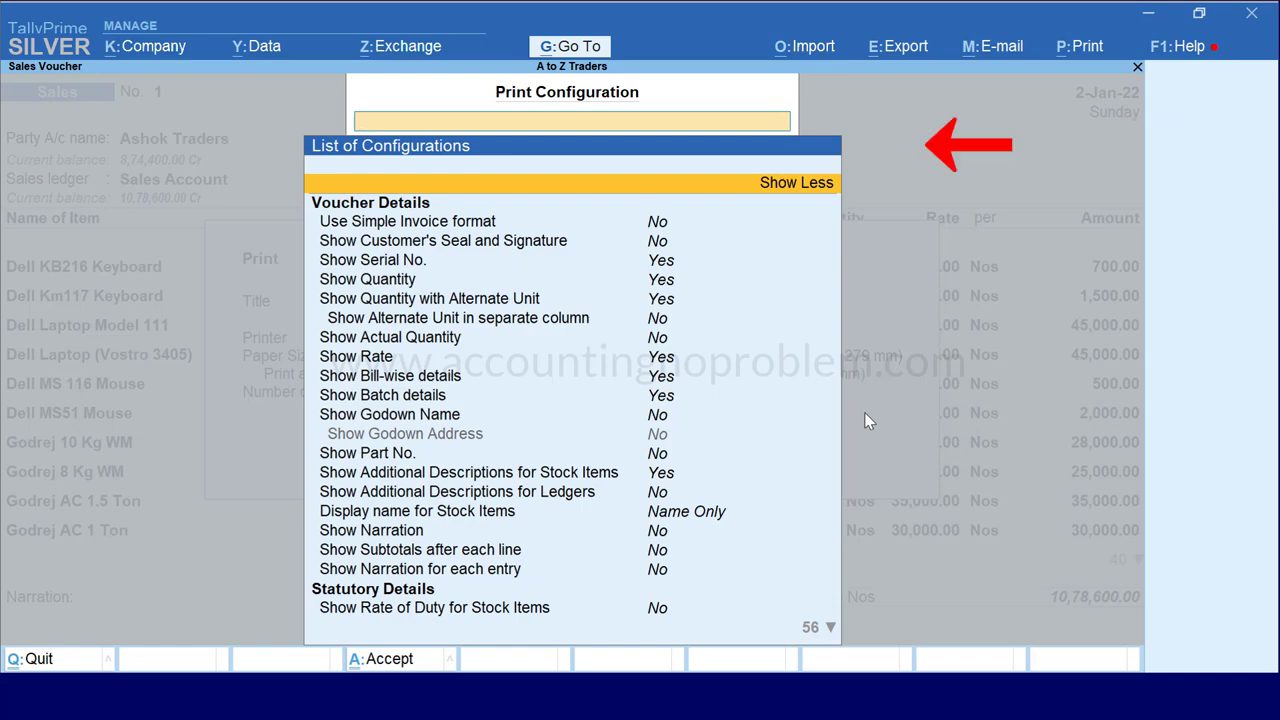
Look through the Voucher, Statutory, Header and Company options for the Optimise printing to save paper setting
key(Down)
key(Down)
key(Down)
key(Down)
key(Down)
key(Down)
key(Down)
key(Down)
key(Down)
key(Down)
key(Down)
key(Down)
key(Down)
key(Down)
key(Down)
key(Down)
key(Down)
key(Down)
key(Down)
key(Down)
key(Down)
key(Down)
key(Down)
key(Down)
key(Down)
key(Down)
key(Down)
key(Down)
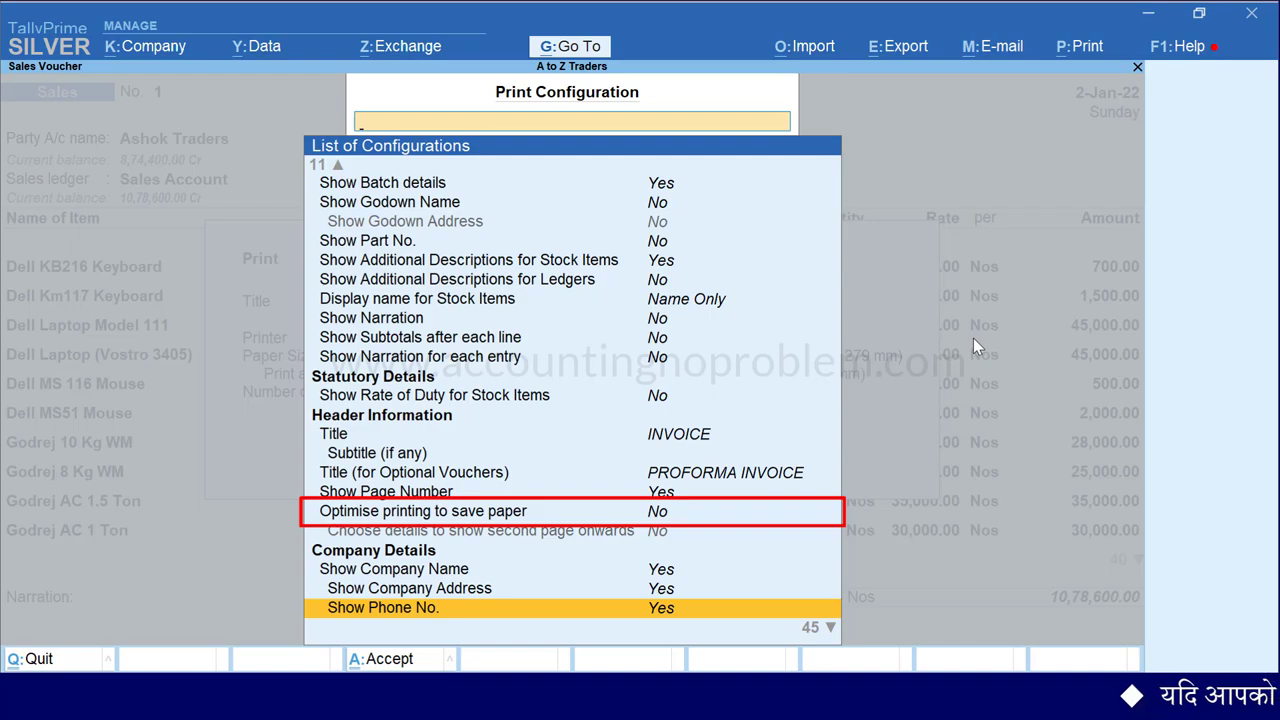
Search the print configuration options for "Save" and set Optimise printing to save paper to Yes
key(Up)
key(Up)
key(Up)
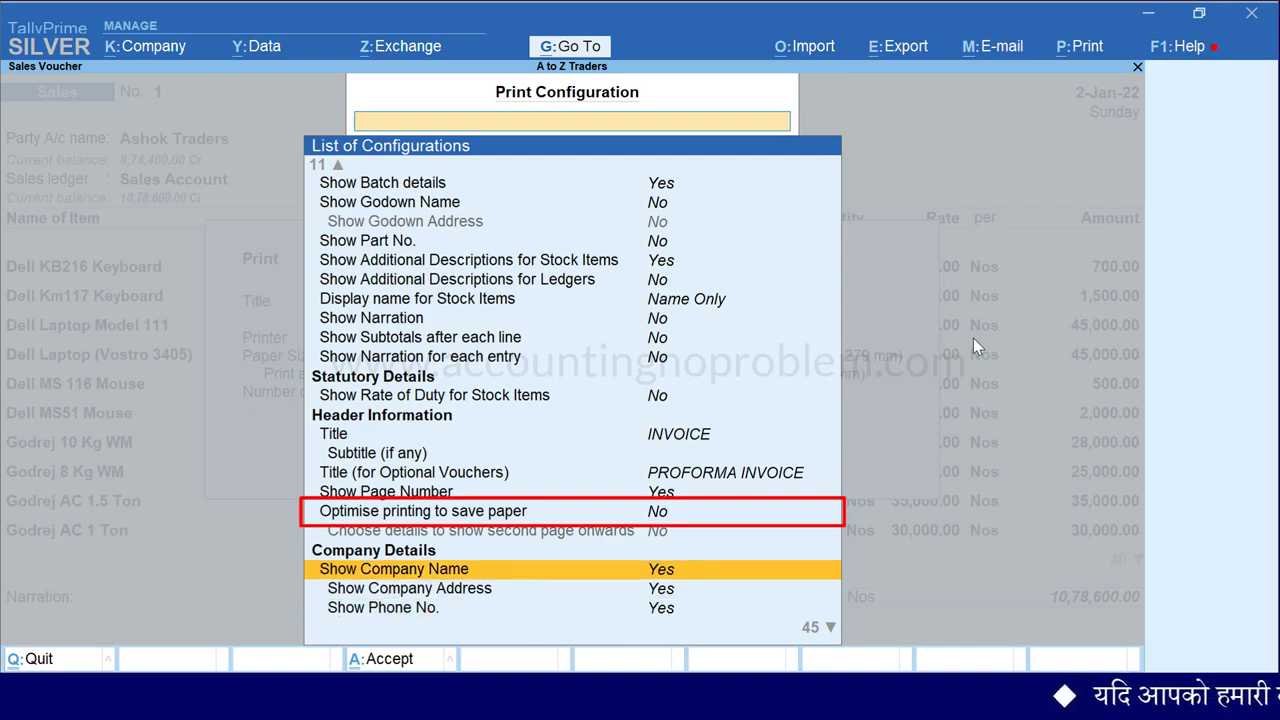
key(Return)
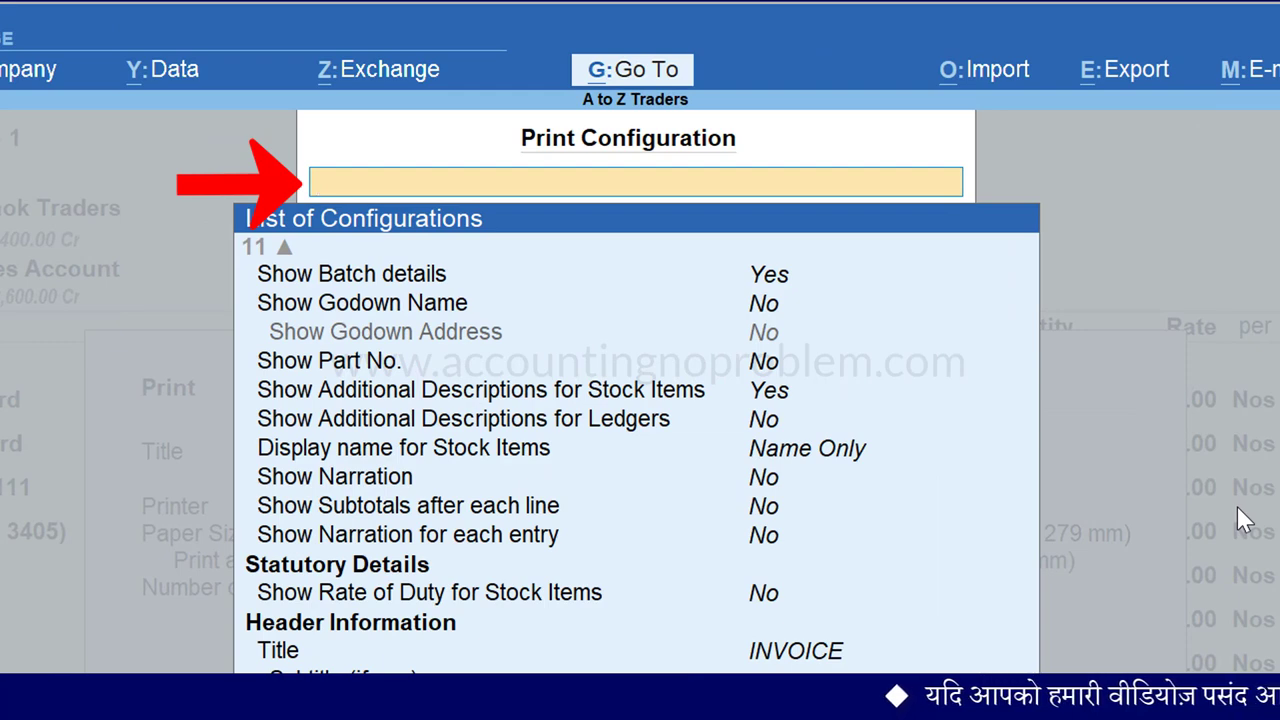
text(Save)
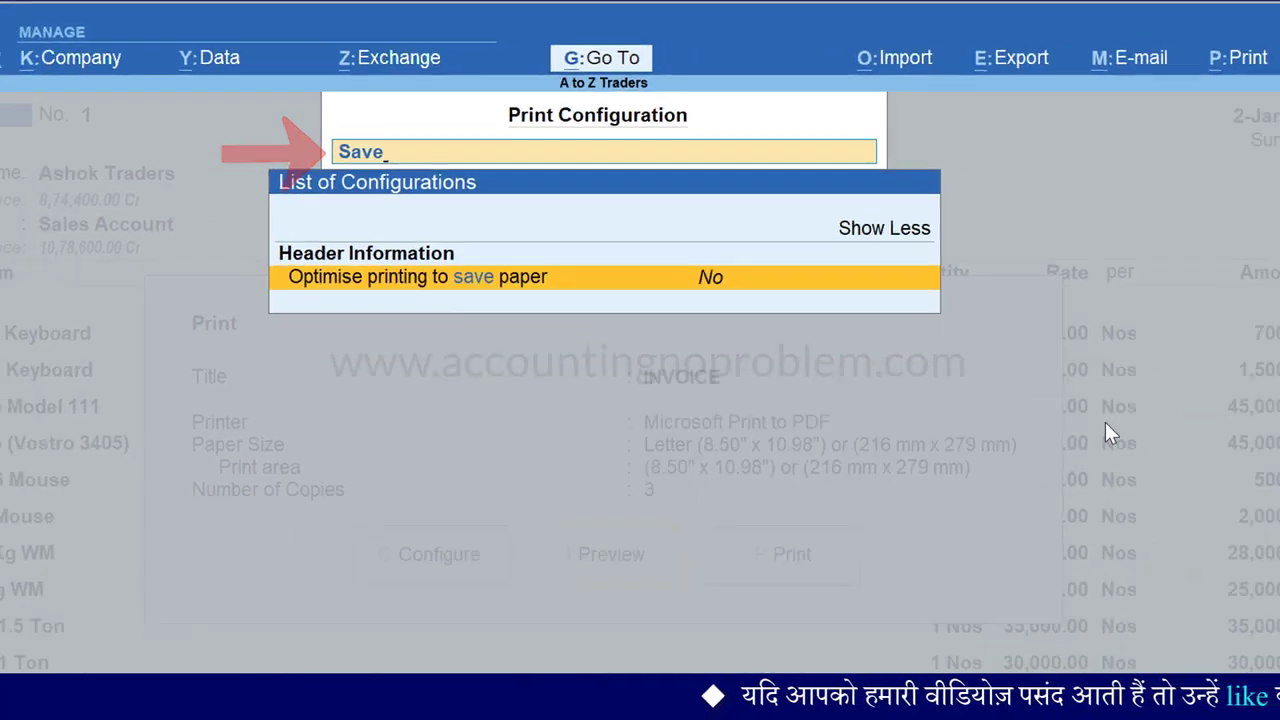
key(Return)
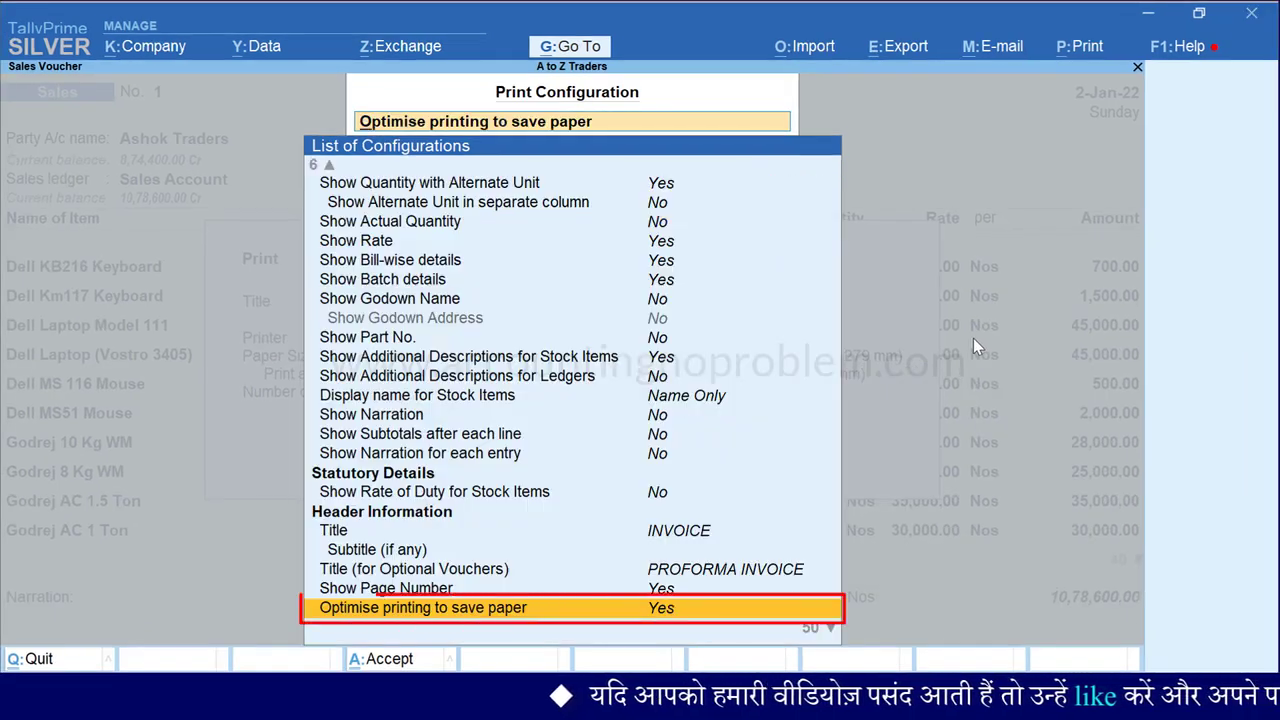
Open Choose details to show second page onwards and set Show Buyer's Address, Order details and Terms of Payment and Delivery to No
key(Down)
key(Down)
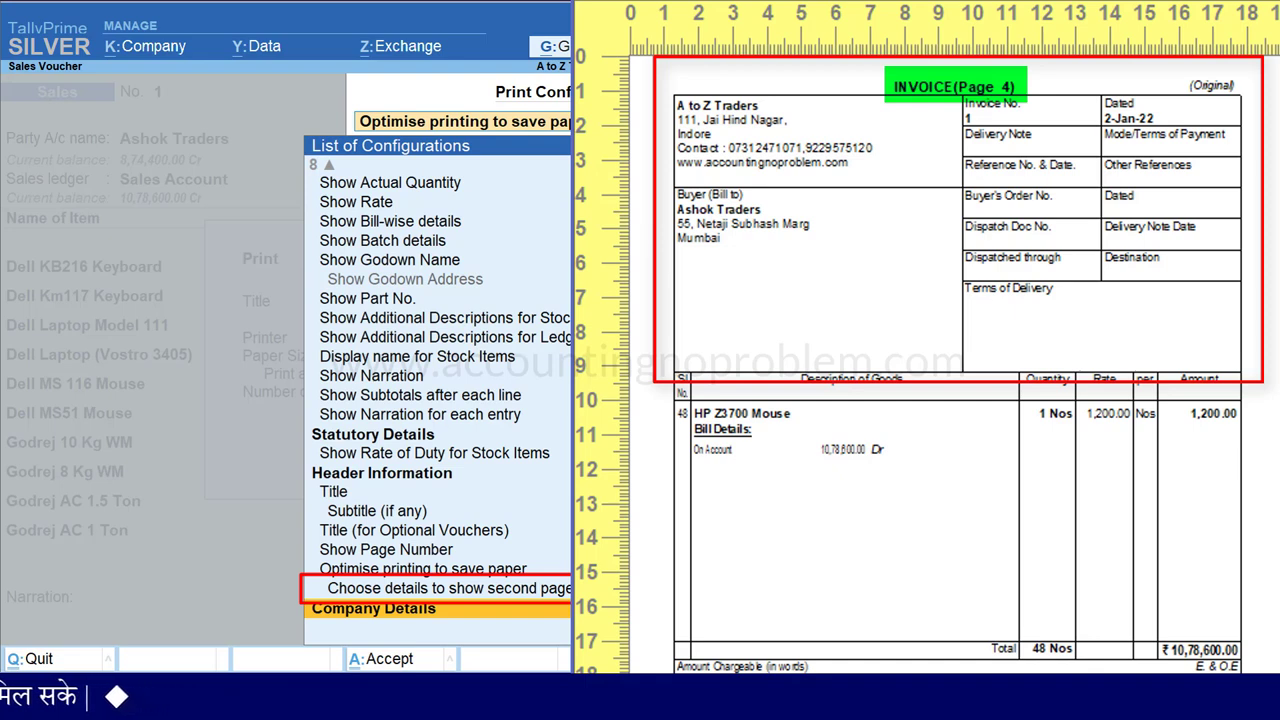
key(Up)
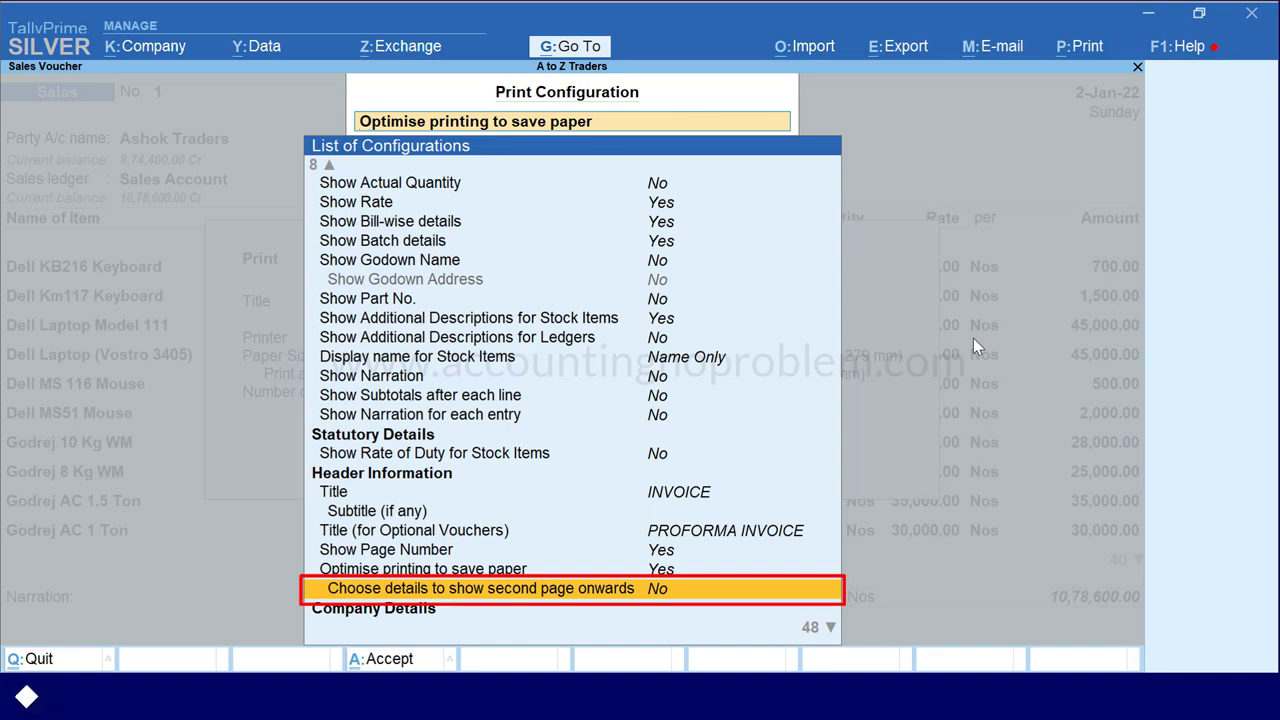
key(Return)
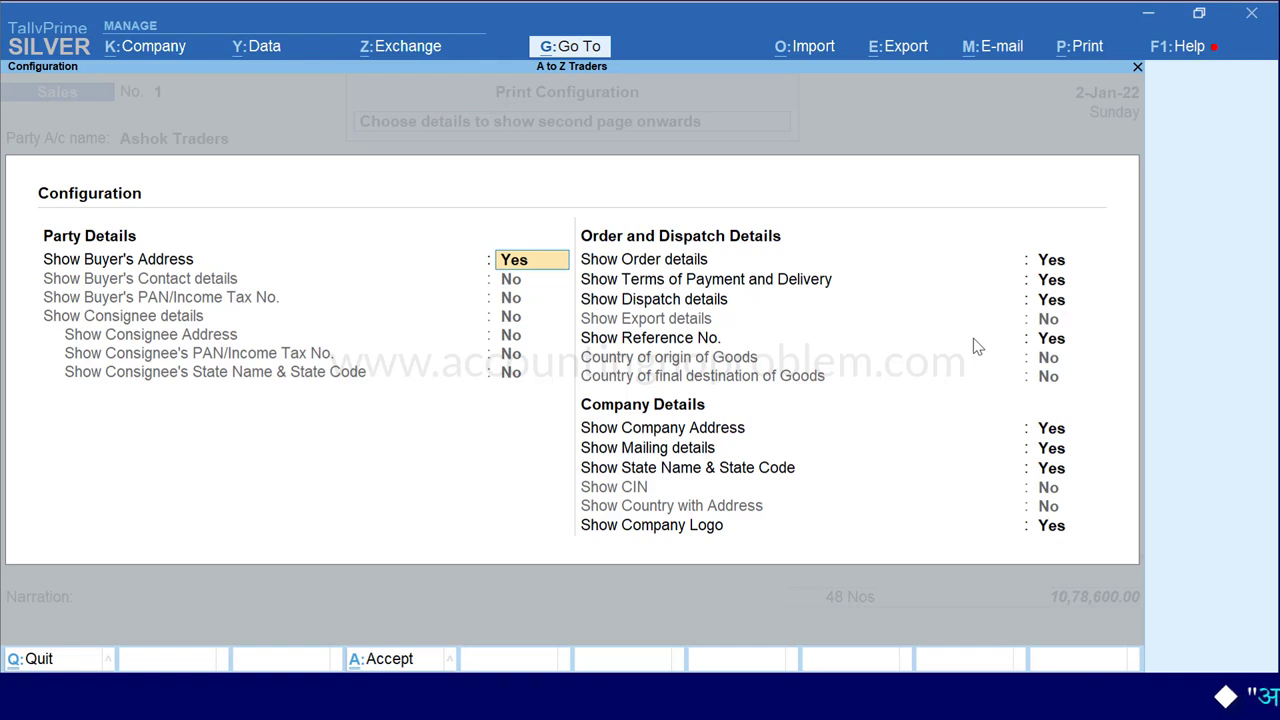
text(n)
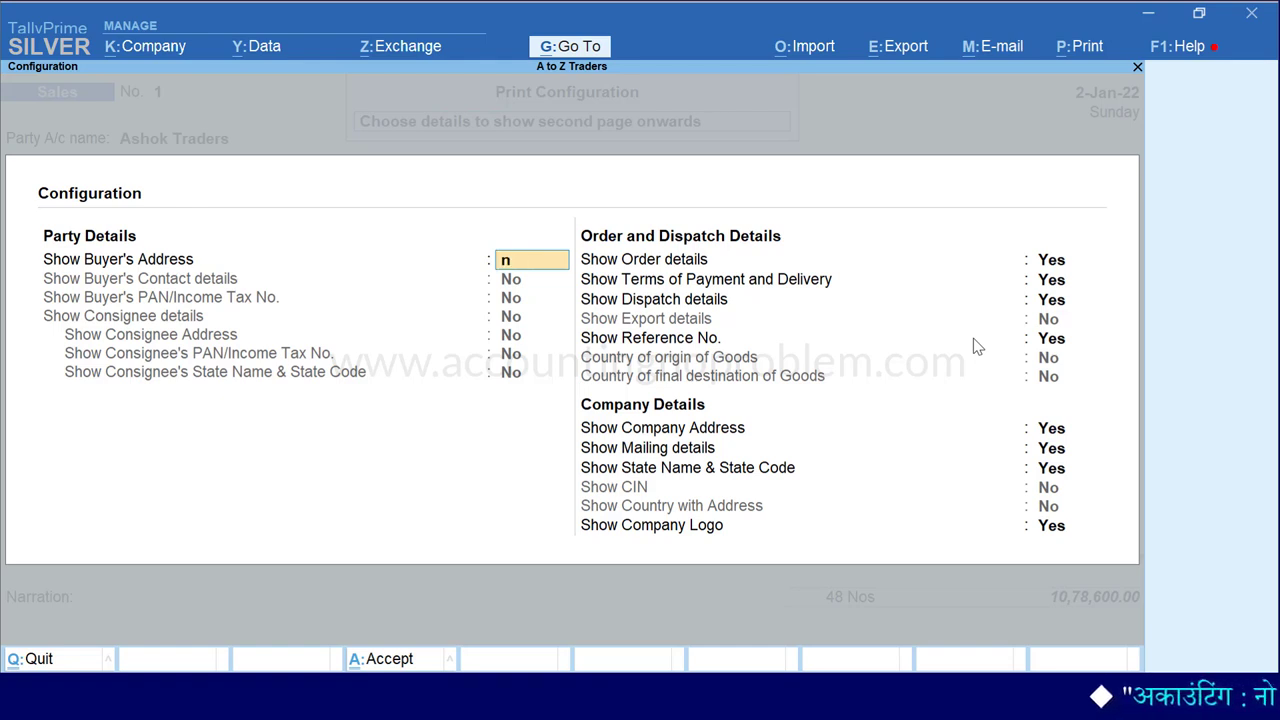
key(Return)
text(n)
key(Return)
text(n)
key(Return)
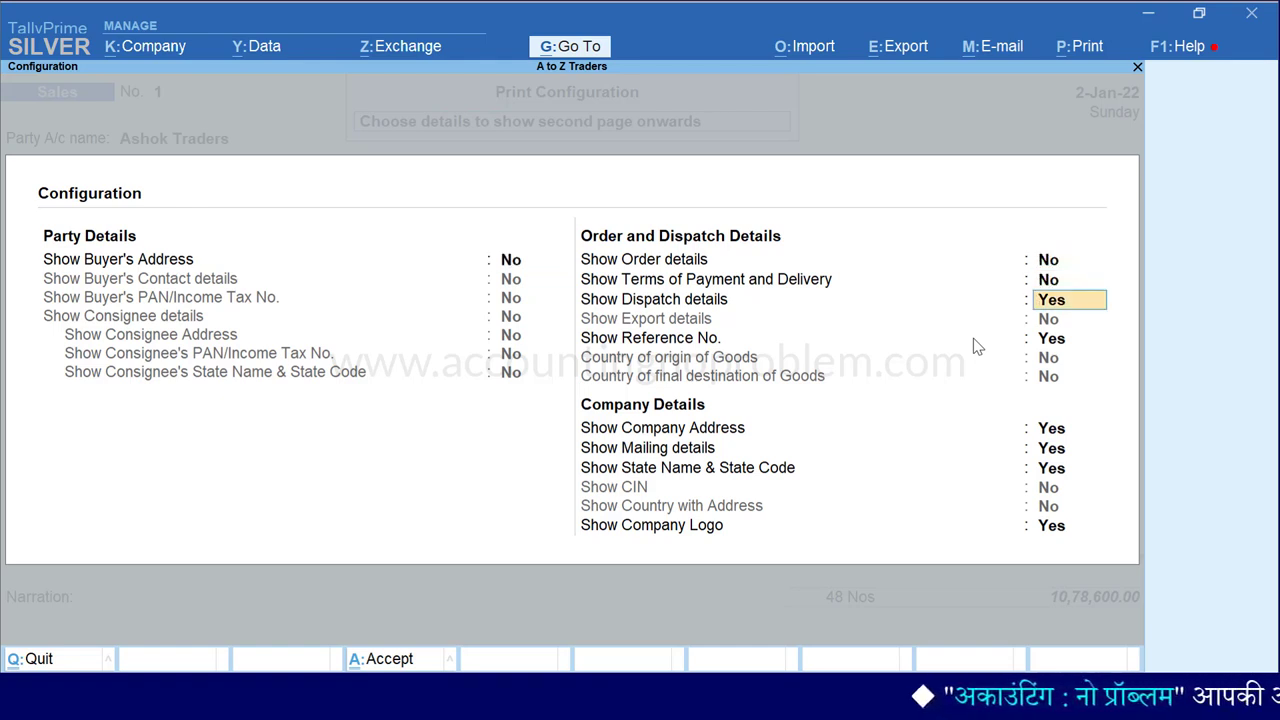
Set dispatch details, reference number, company address, mailing details, state name and code, and company logo to No for later pages, and accept the configurations
text(n)
key(Return)
text(n)
key(Return)
text(n)
key(Return)
text(n)
key(Return)
text(n)
key(Return)
text(n)
key(ctrl+a)
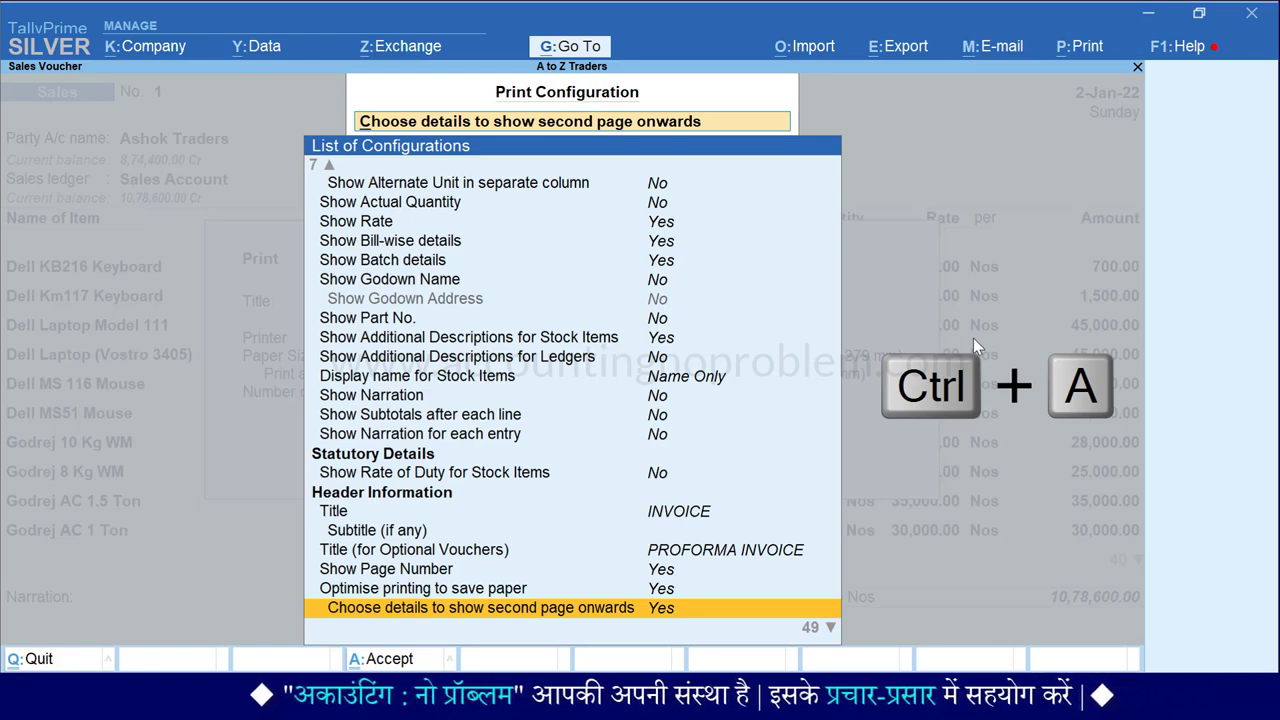
key(ctrl+a)
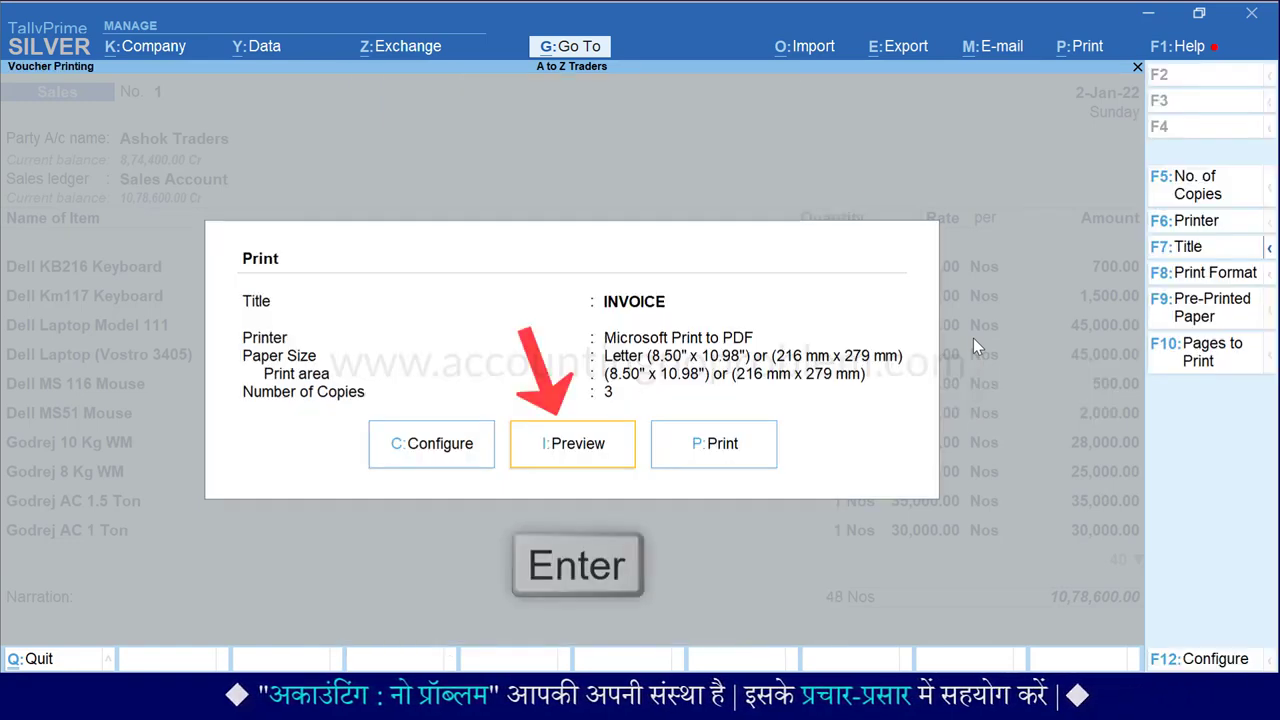
Preview the invoice, enlarge it to check the header and item layout on both pages, and close the preview
key(Return)
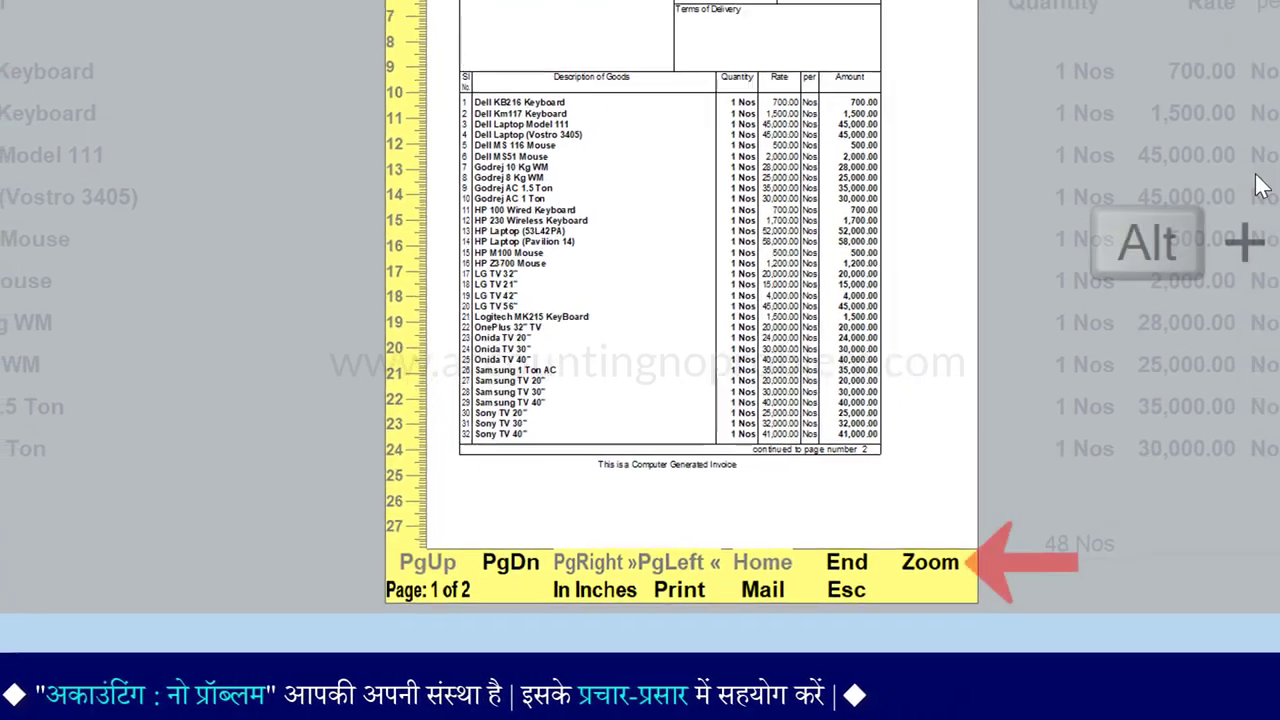
key(alt+z)
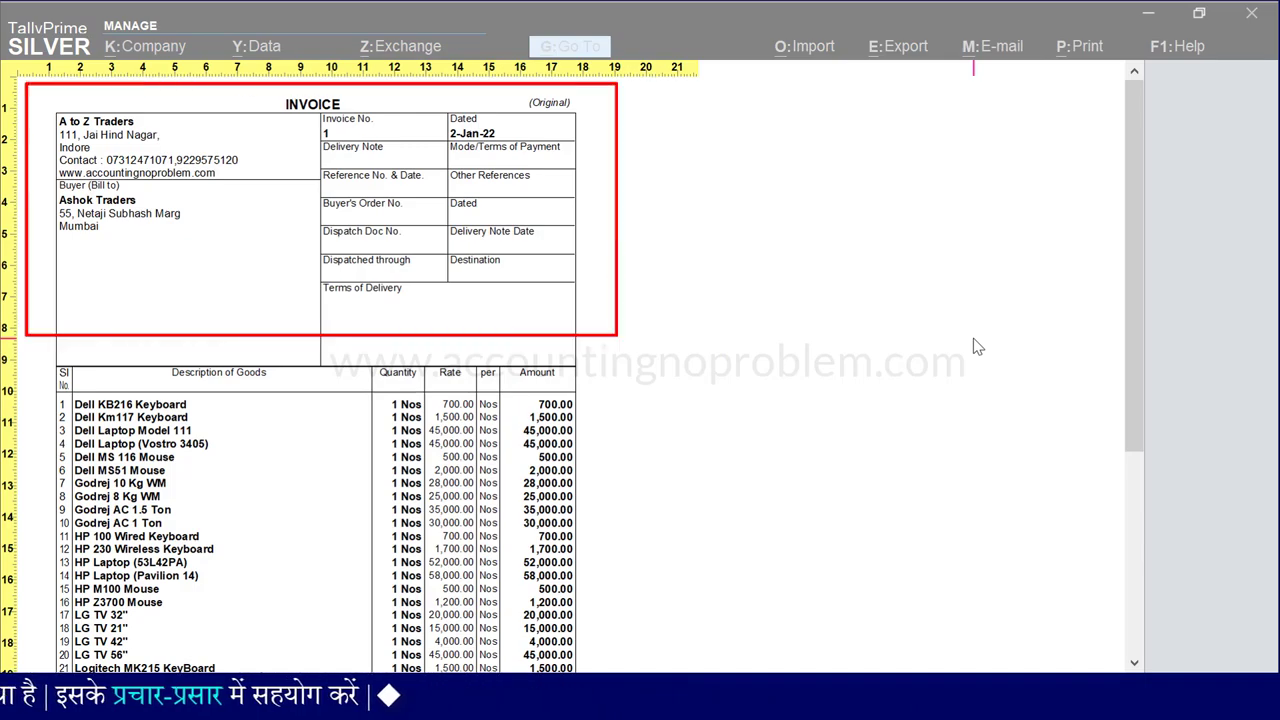
scroll(931, 297, down, 5)
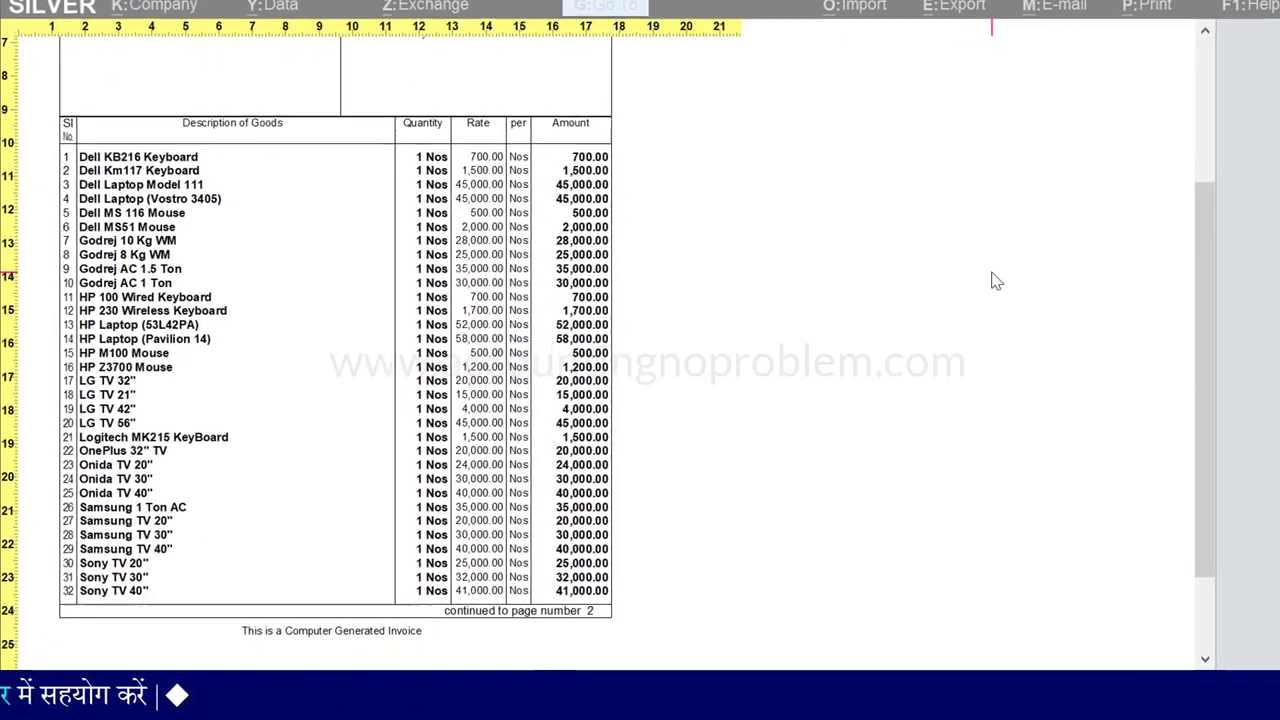
scroll(993, 283, down, 5)
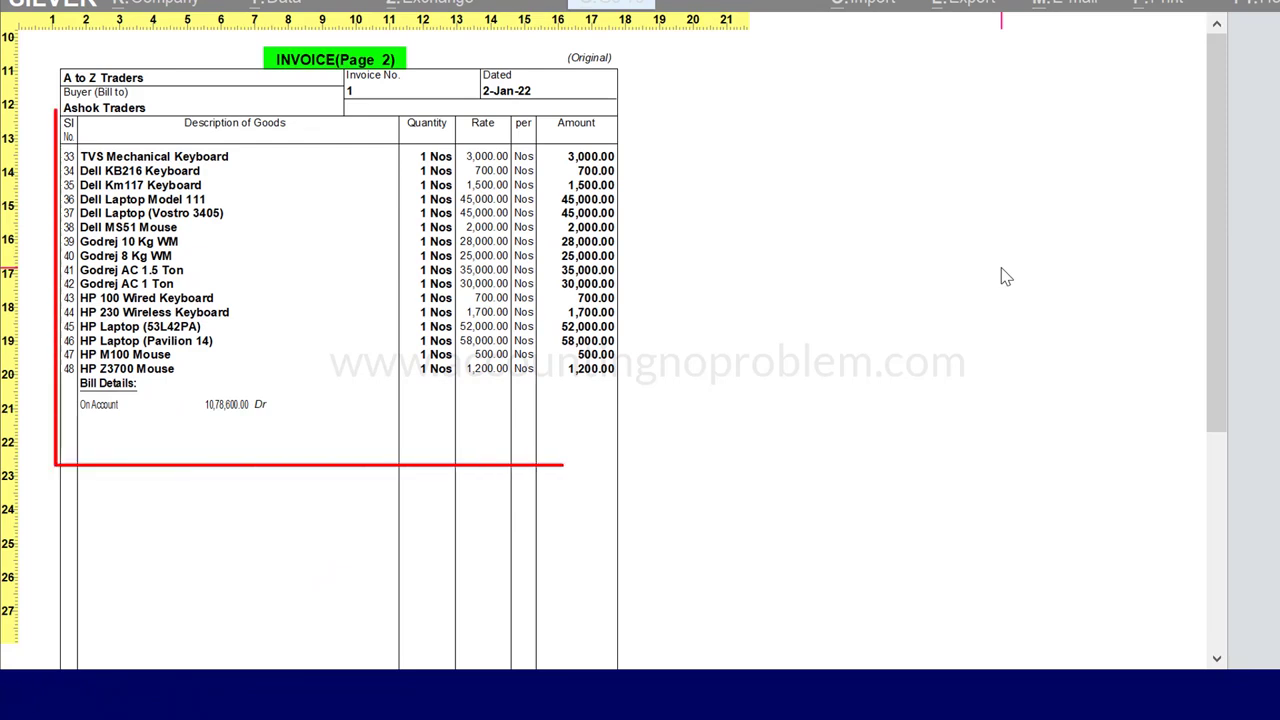
key(Down)
key(Down)
key(Down)
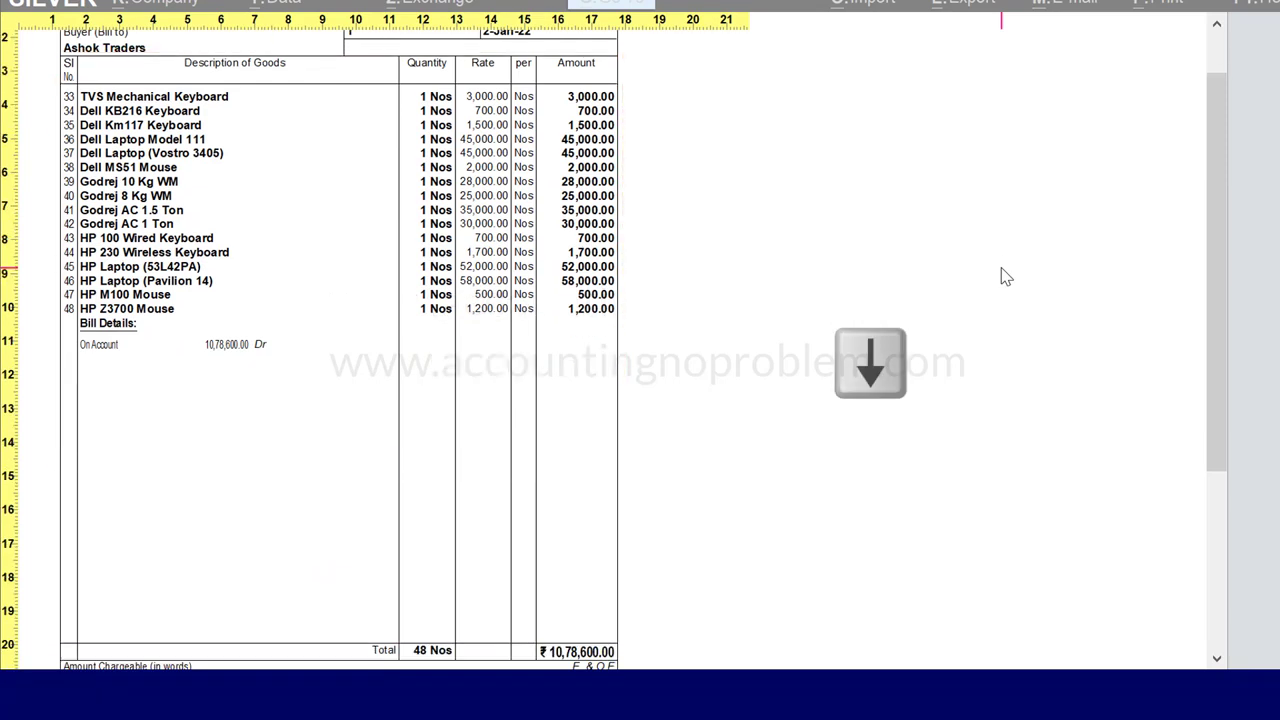
key(Escape)
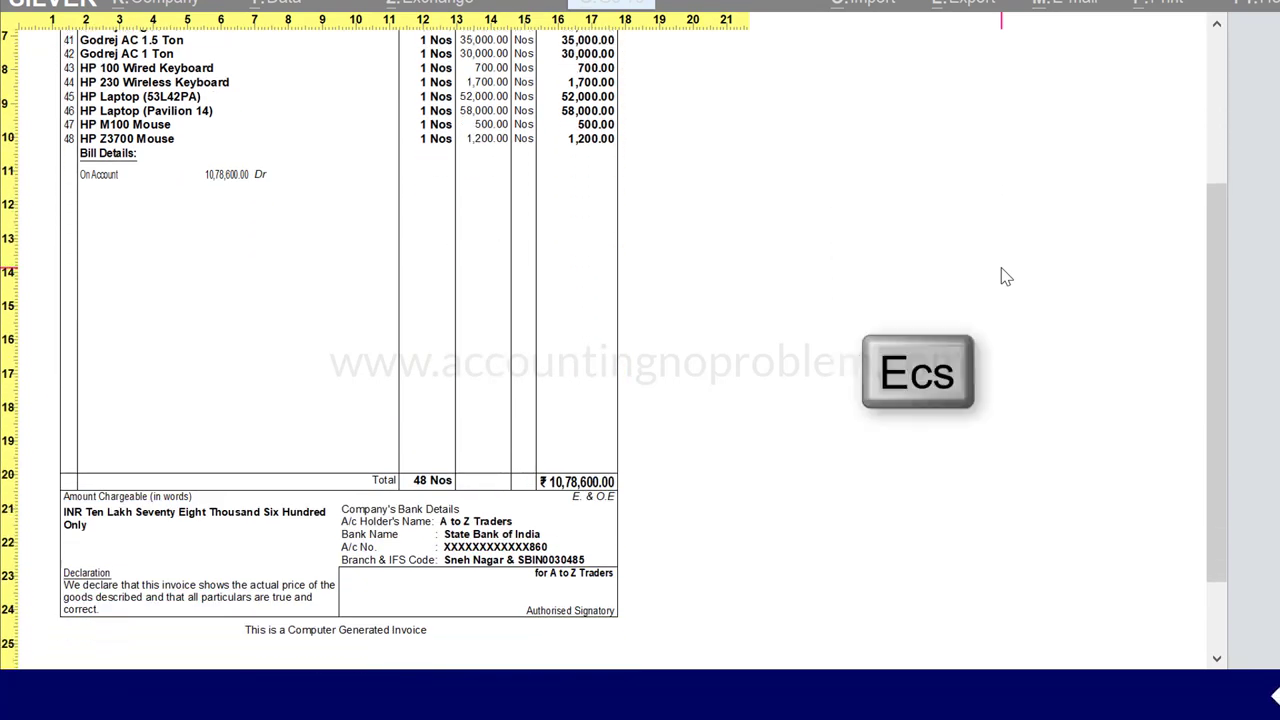
Reopen the print configuration, expand its full option list, and examine the page range, invoice height, width and margin options under Printer Settings
key(c)
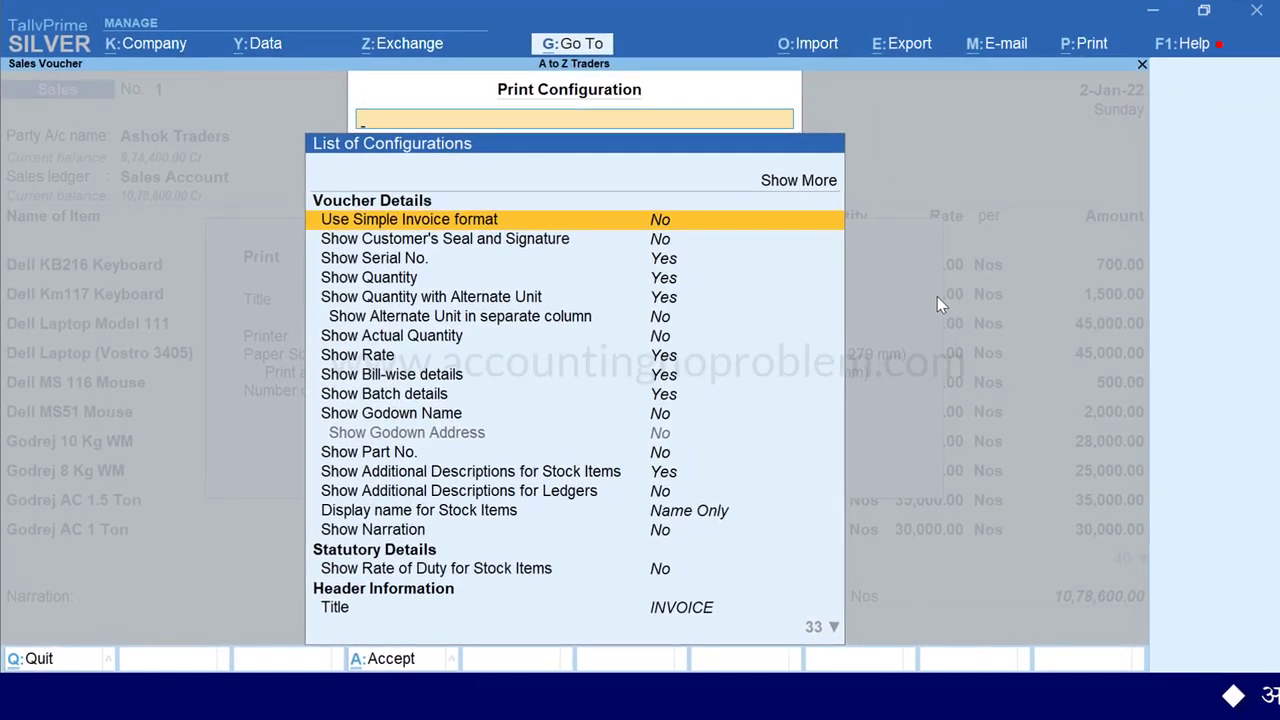
key(Return)
key(Page_Down)
key(Page_Down)
key(Page_Down)
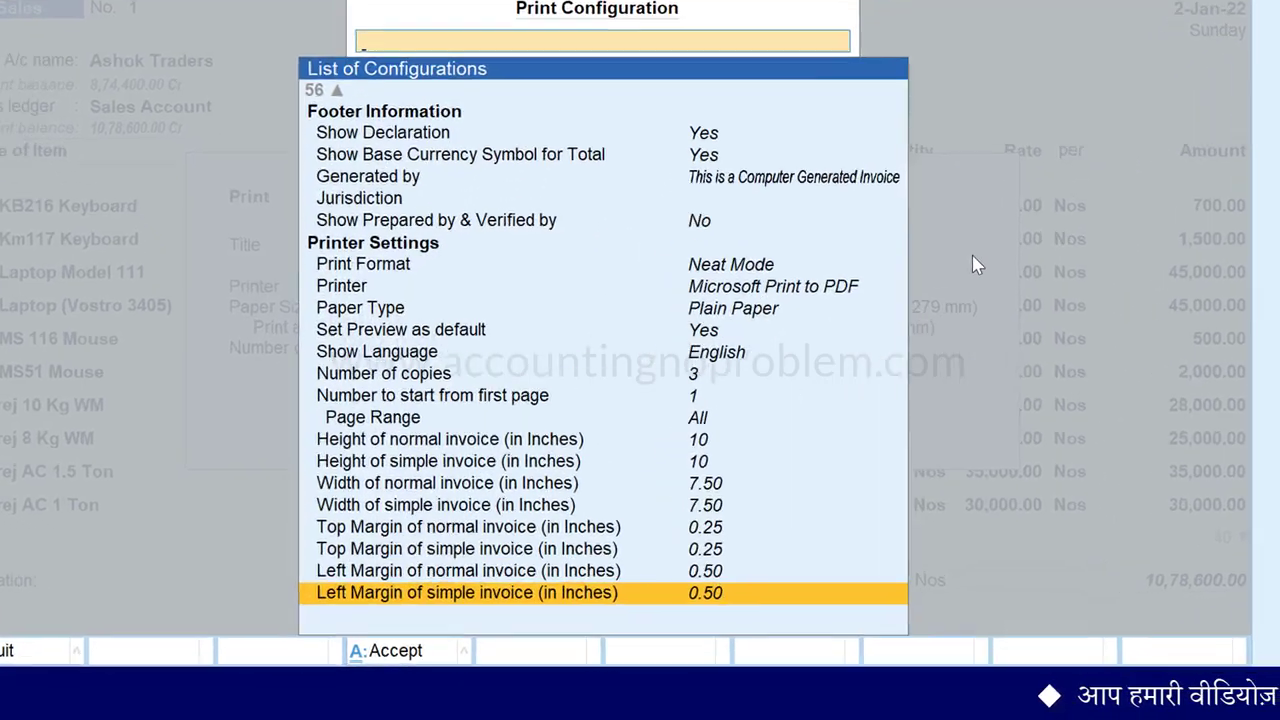
key(Up)
key(Up)
key(Up)
key(Down)
key(Down)
key(Down)
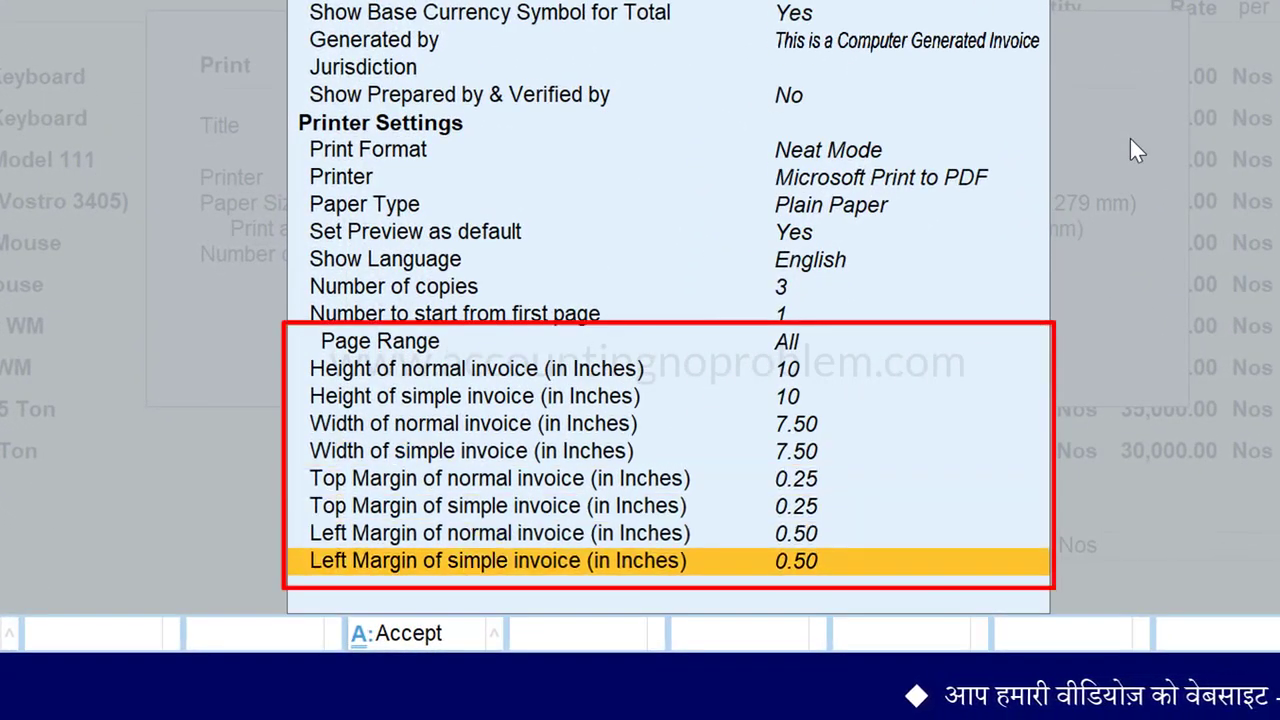